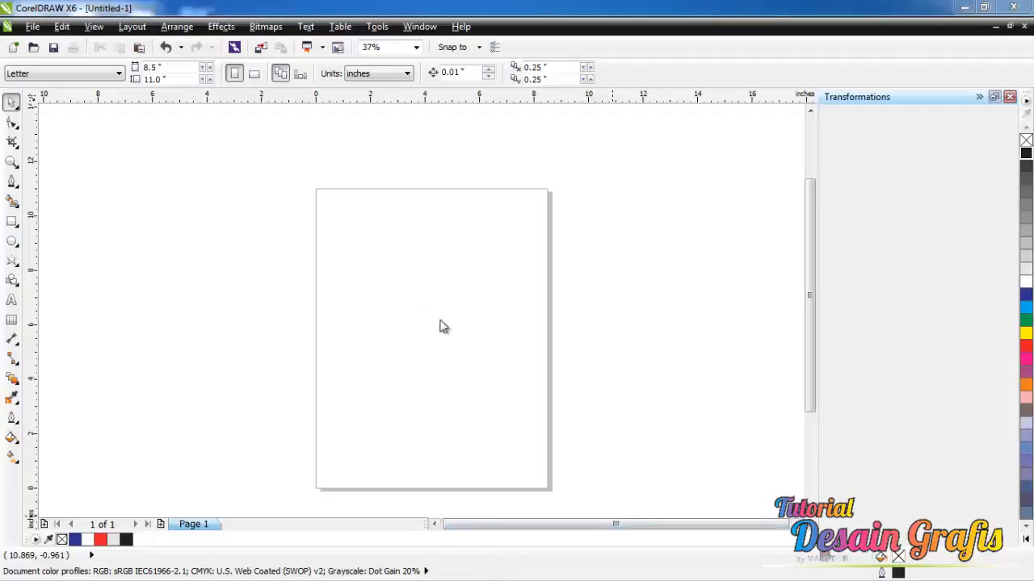
# Step: Add the artistic text "SP" near the middle of the page
pyautogui.click(11, 301)
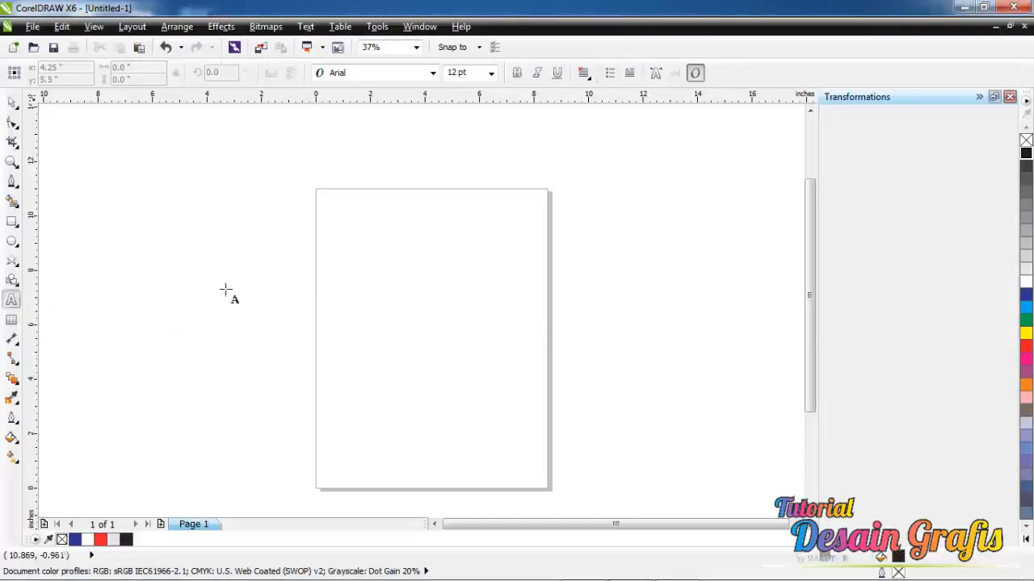
pyautogui.click(393, 324)
pyautogui.scroll(2, 410, 340)
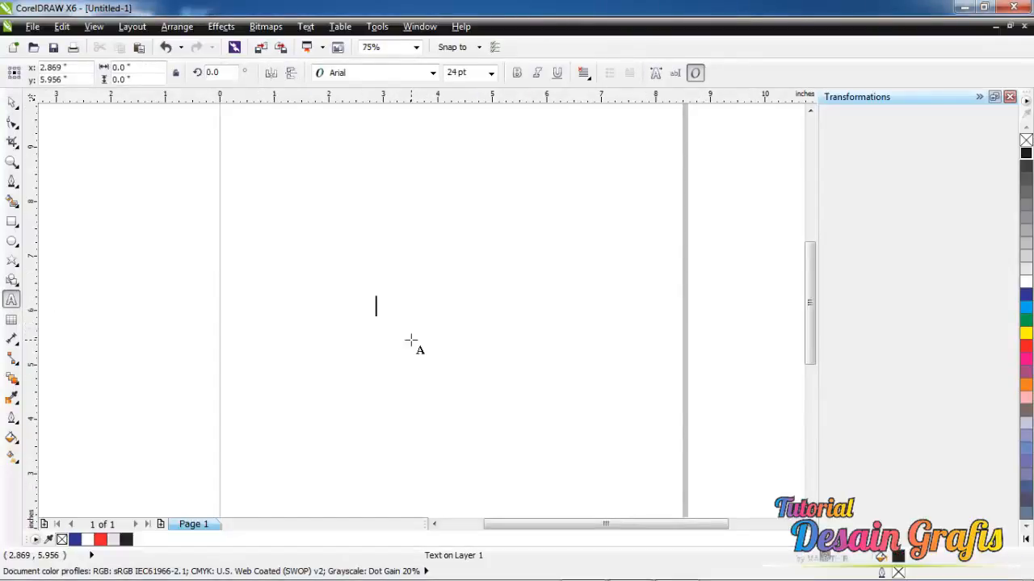
pyautogui.write('SP')
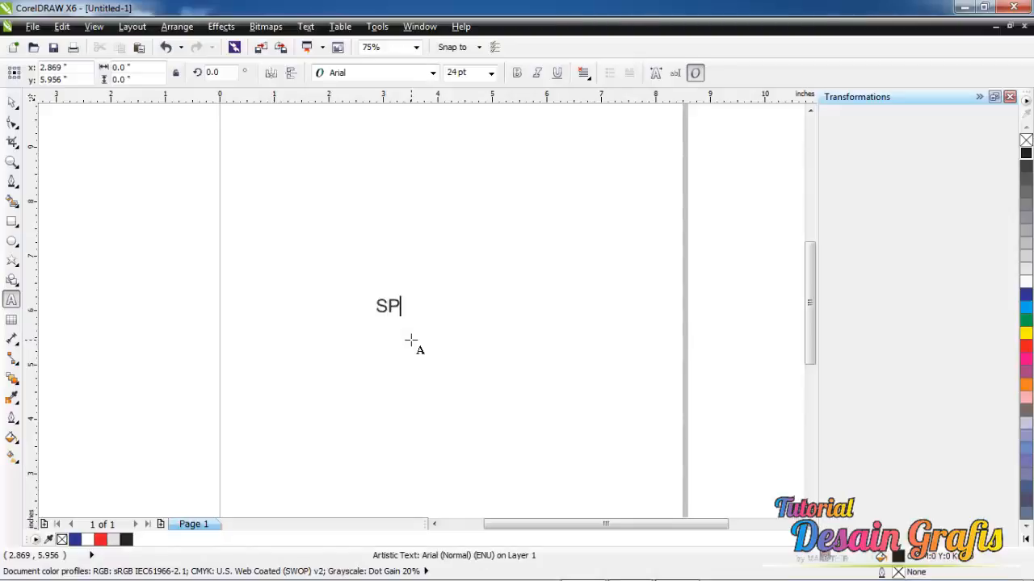
pyautogui.click(11, 102)
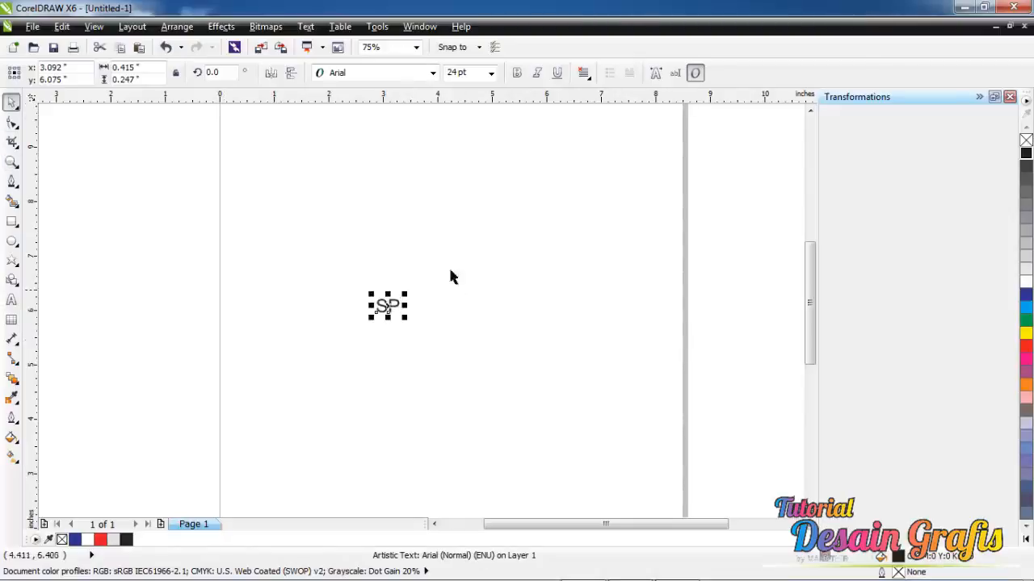
# Step: Set the SP text's font to Segoe UI Semibold and enlarge it to about 100 pt
pyautogui.click(372, 72)
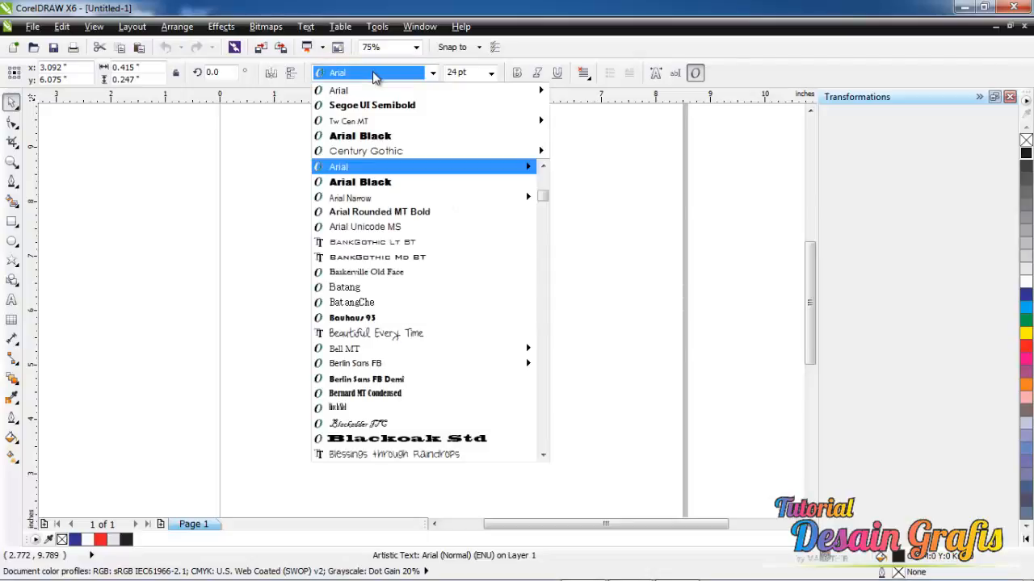
pyautogui.click(443, 106)
pyautogui.moveTo(401, 295); pyautogui.dragTo(448, 267)
pyautogui.scroll(2, 448, 267)
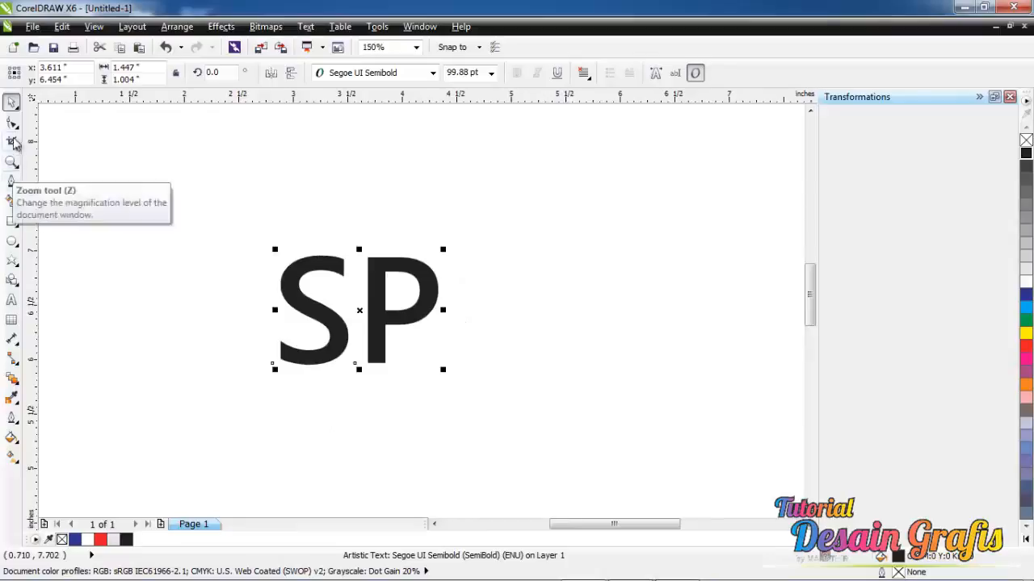
# Step: Tighten the letter spacing of the SP text with the Shape tool so the letters nearly touch
pyautogui.click(12, 125)
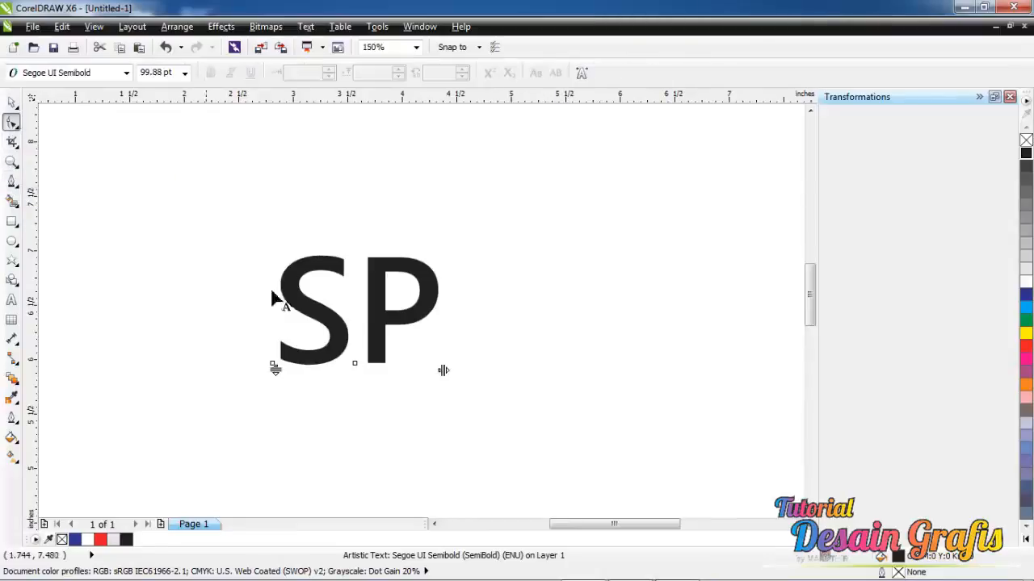
pyautogui.moveTo(444, 371); pyautogui.dragTo(423, 368)
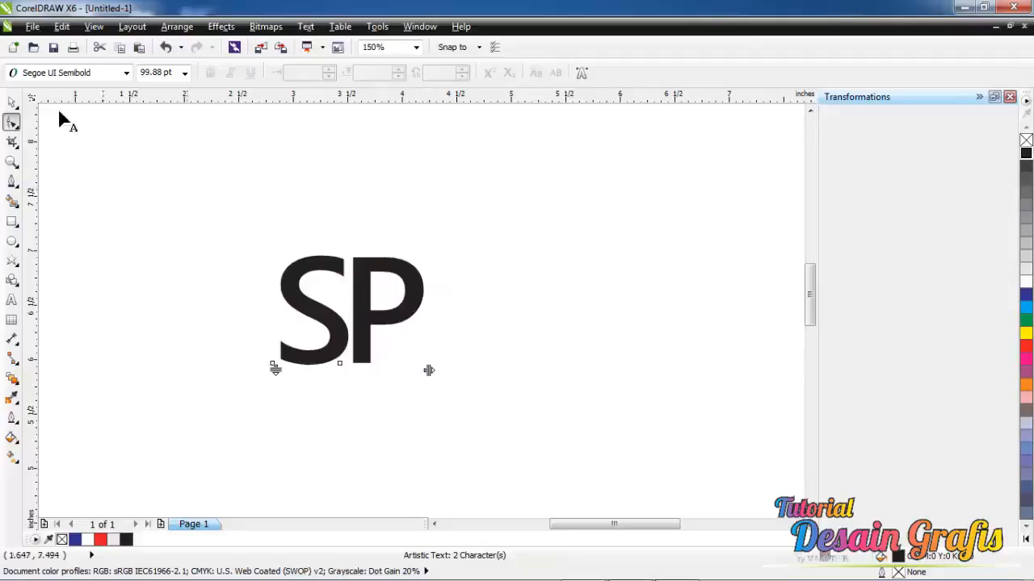
pyautogui.click(12, 104)
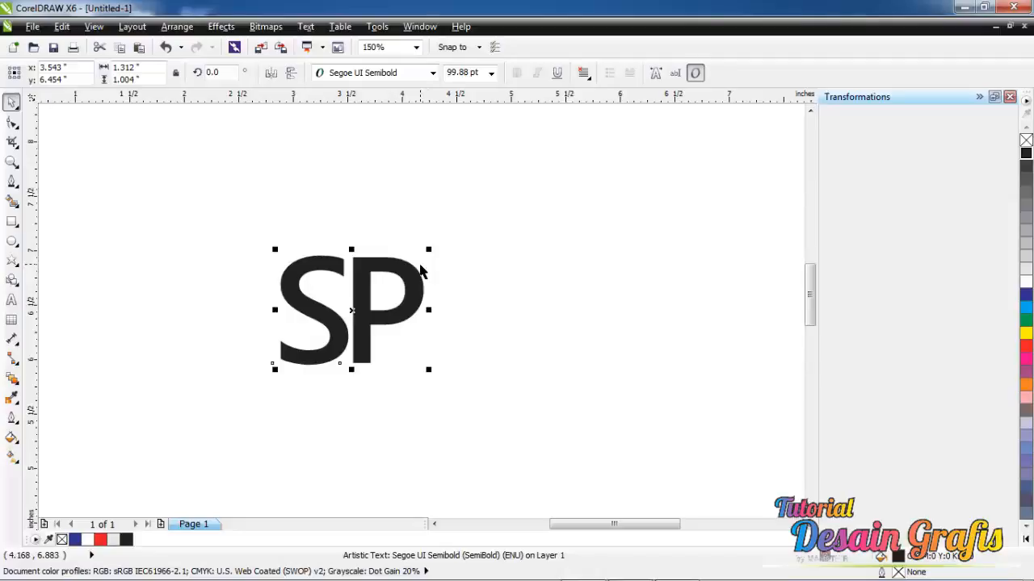
# Step: Place a copy of the SP text to its right, reading "RT" with slightly wider letter spacing
pyautogui.moveTo(422, 267); pyautogui.dragTo(571, 275)
pyautogui.doubleClick(571, 286)
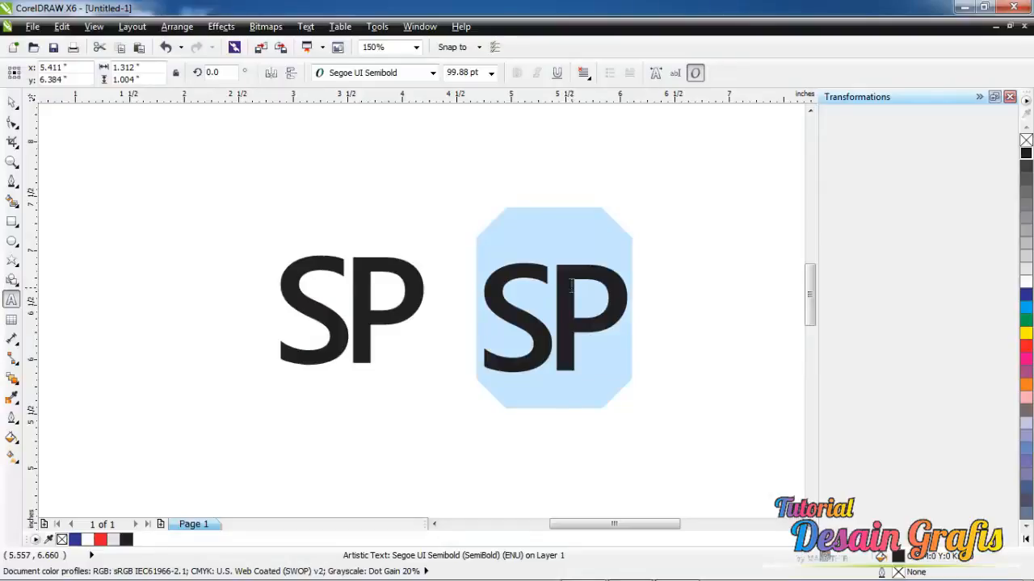
pyautogui.write('RT')
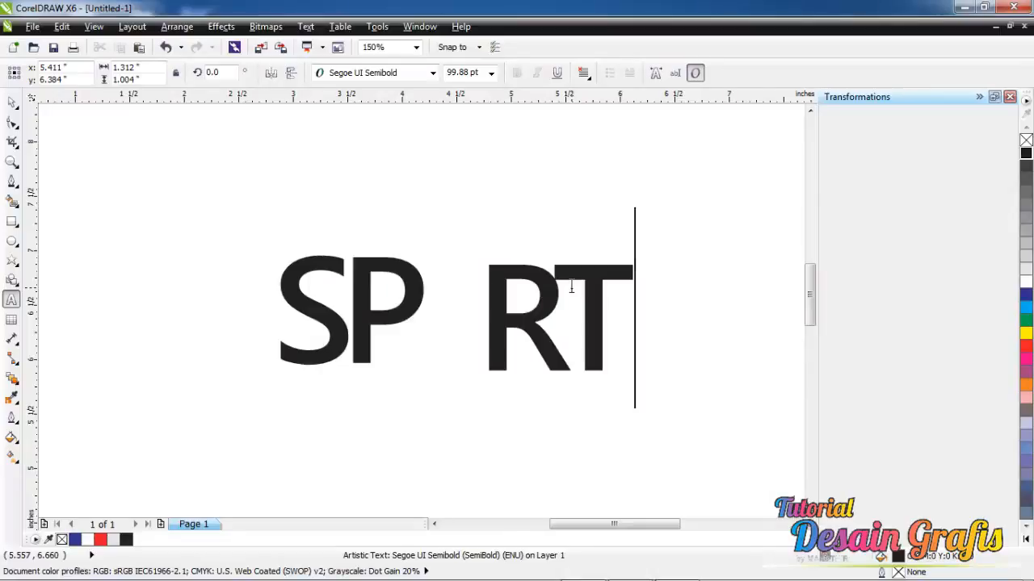
pyautogui.click(12, 121)
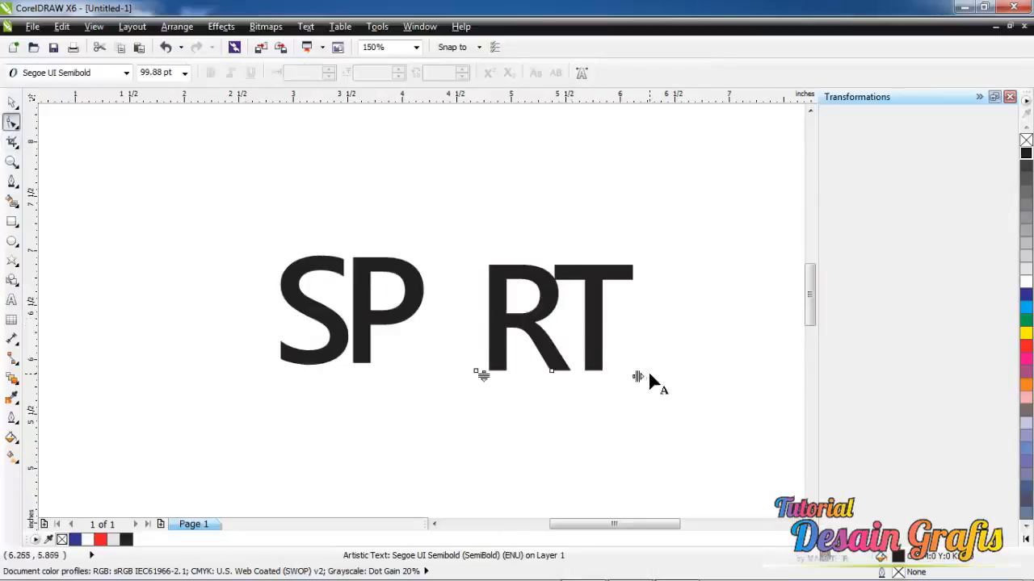
pyautogui.moveTo(637, 378); pyautogui.dragTo(638, 380)
# Step: Place a horizontal guideline along the top of SP and align the top of the RT text to it
pyautogui.moveTo(74, 98); pyautogui.dragTo(128, 261)
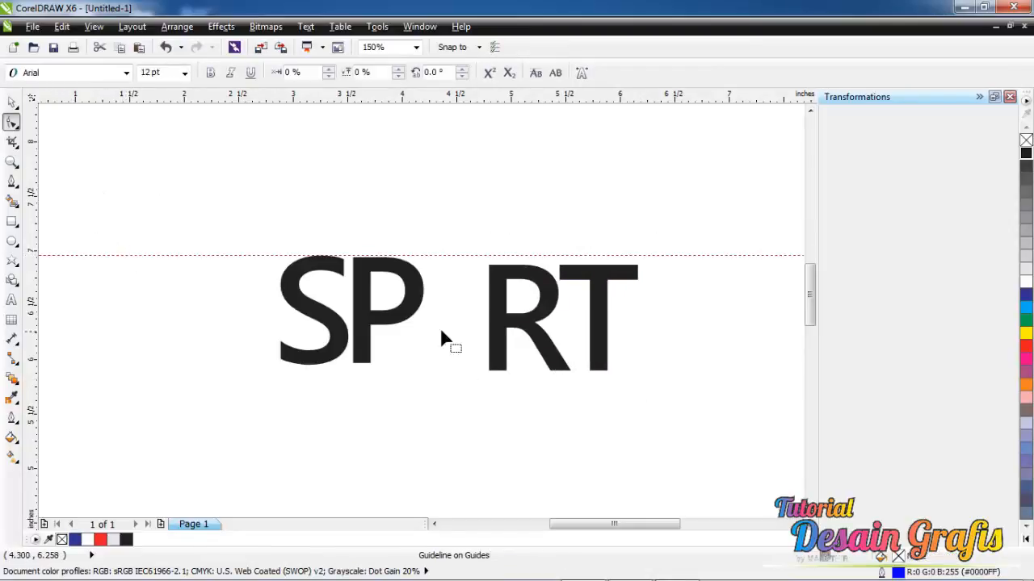
pyautogui.press('space')
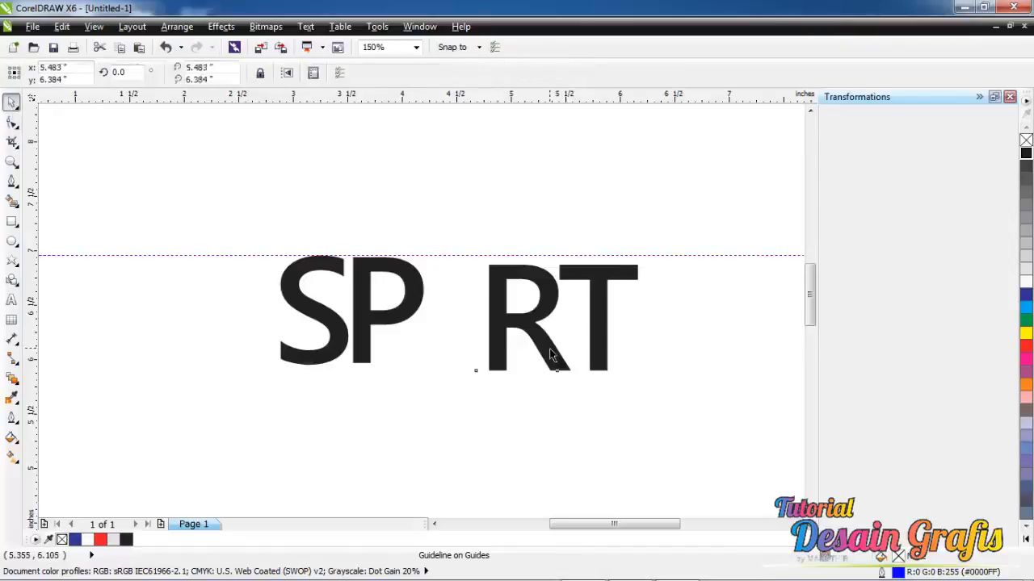
pyautogui.click(549, 348)
pyautogui.moveTo(549, 349); pyautogui.dragTo(554, 333)
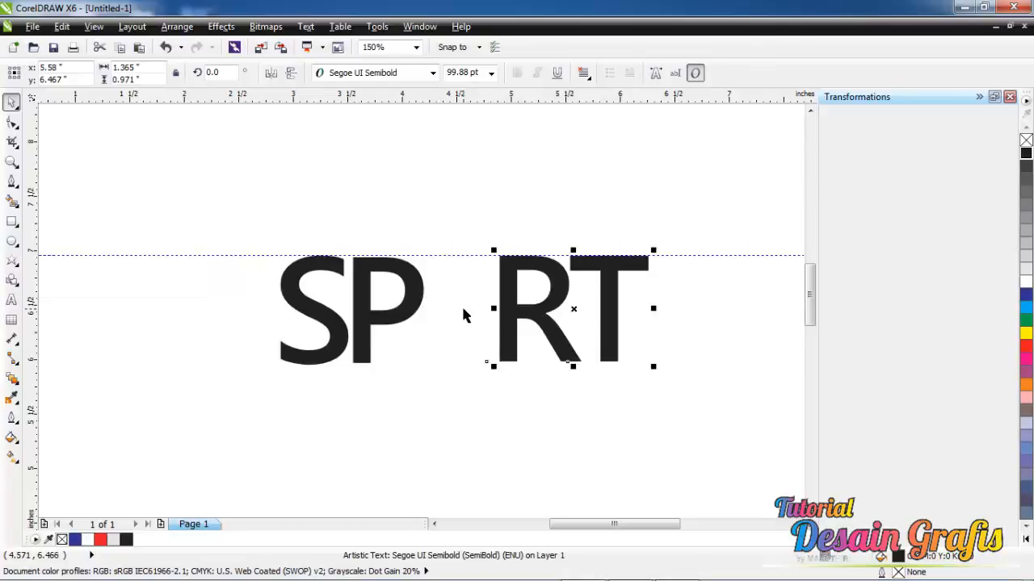
# Step: Draw a five-pointed star about 1.49 inches wide and 1.42 inches high over the SP text
pyautogui.click(16, 268)
pyautogui.click(58, 274)
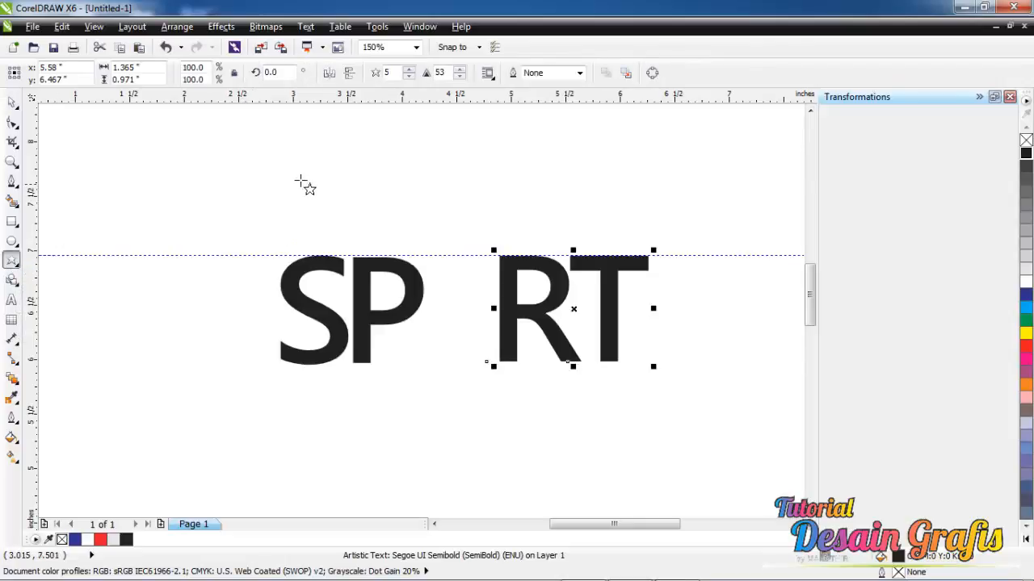
pyautogui.moveTo(304, 181); pyautogui.dragTo(472, 349)
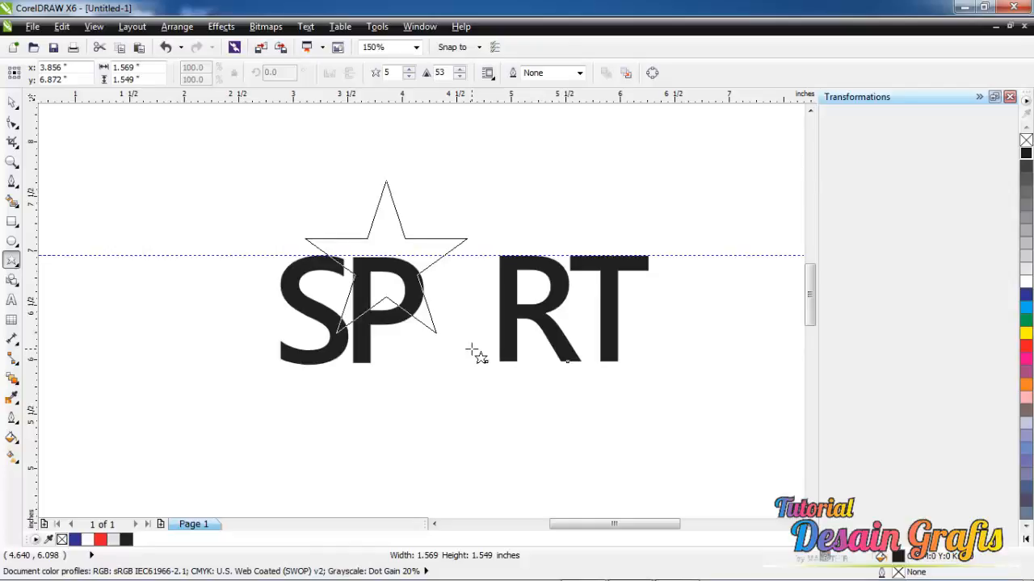
pyautogui.moveTo(472, 350)
pyautogui.mouseDown()
pyautogui.moveTo(549, 409)
pyautogui.moveTo(511, 397)
pyautogui.moveTo(459, 359)
pyautogui.mouseUp()
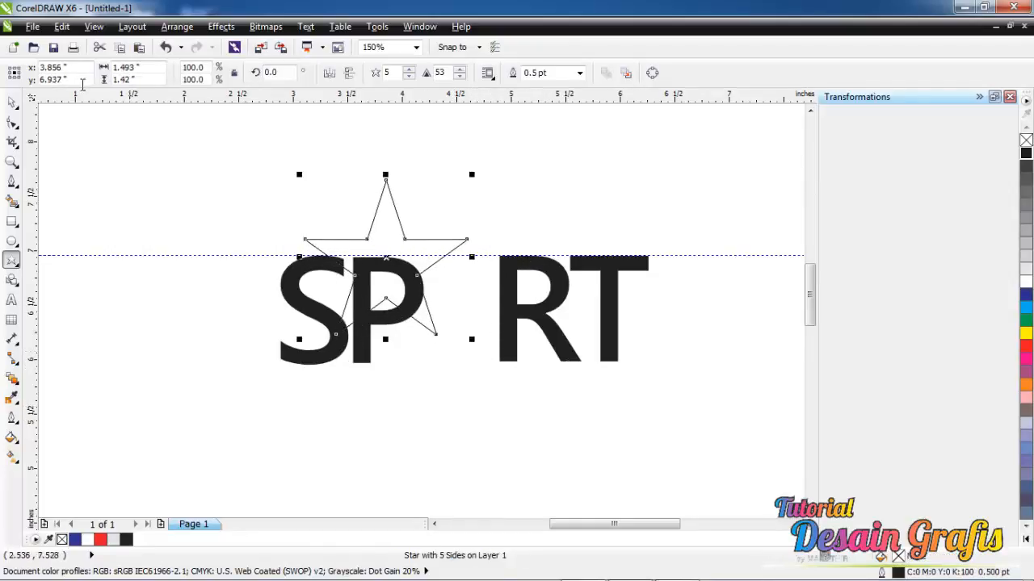
# Step: Fill the star with black and move it into the gap between the P and the R
pyautogui.click(13, 103)
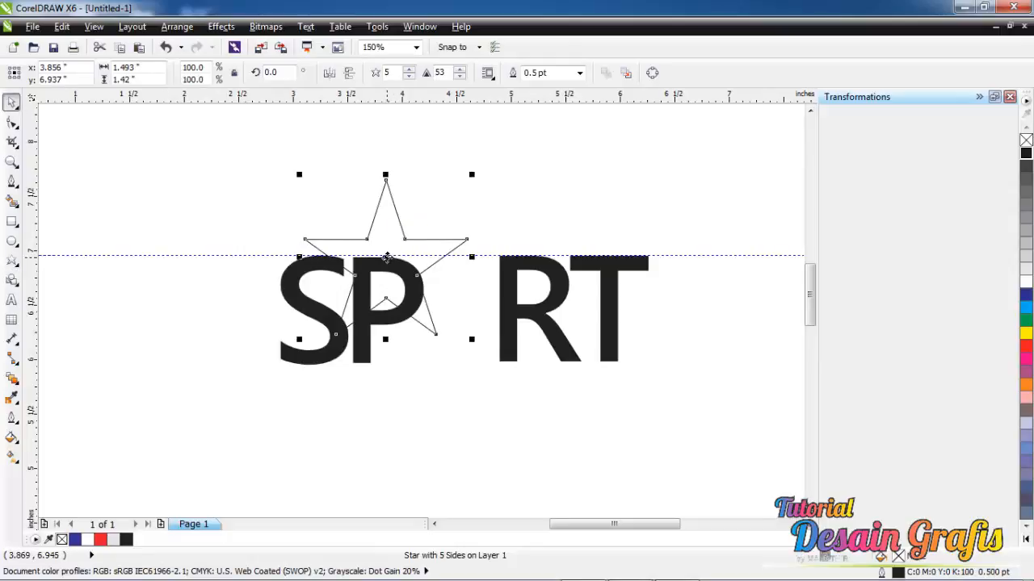
pyautogui.moveTo(386, 257); pyautogui.dragTo(477, 183)
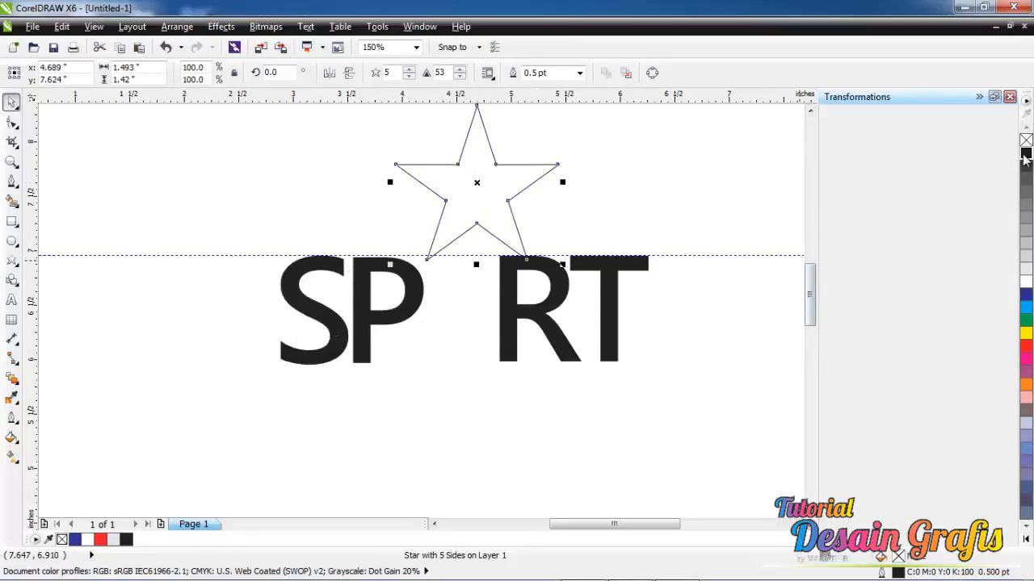
pyautogui.click(1026, 155)
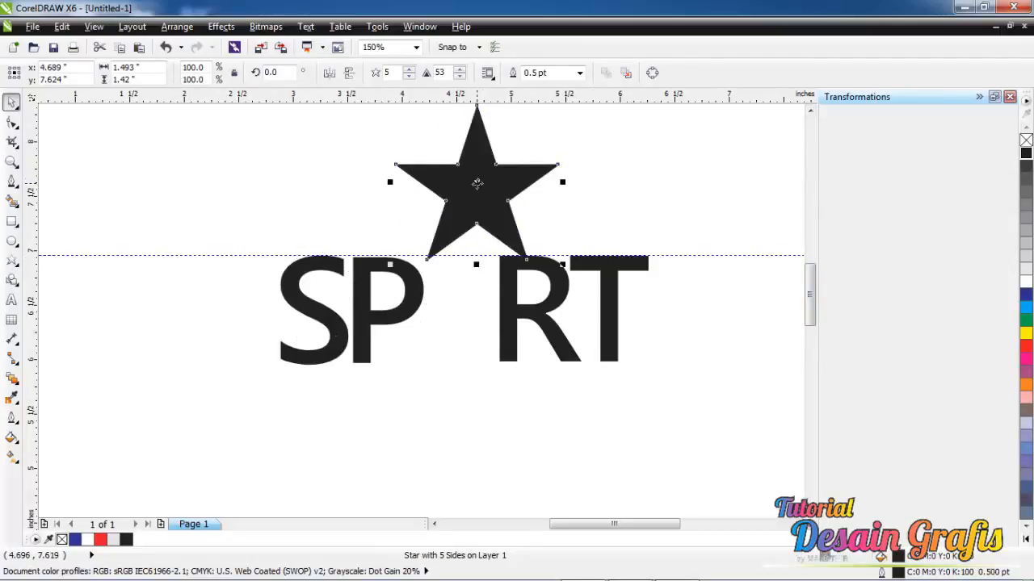
pyautogui.moveTo(478, 182); pyautogui.dragTo(459, 302)
pyautogui.click(560, 290)
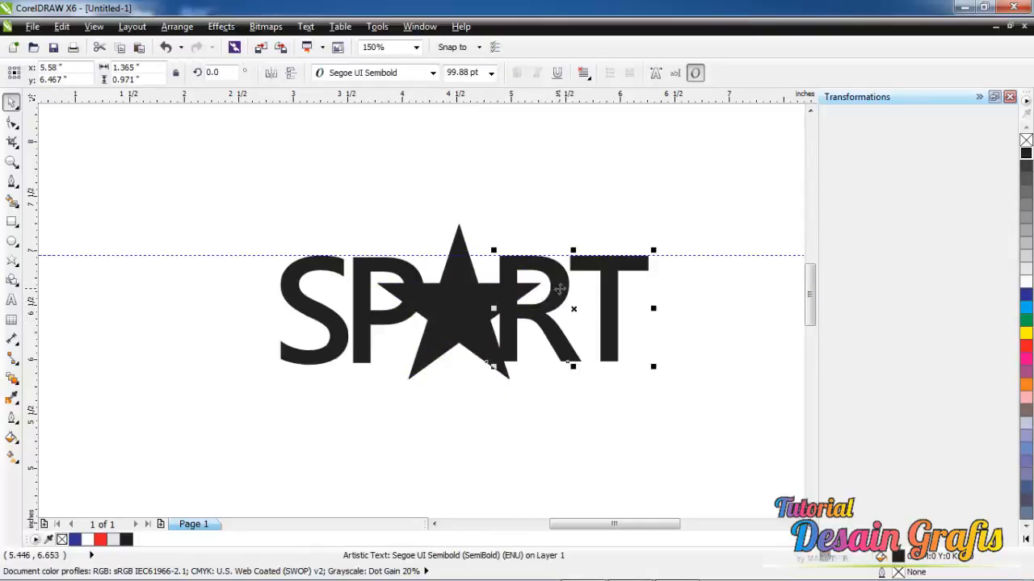
pyautogui.click(368, 431)
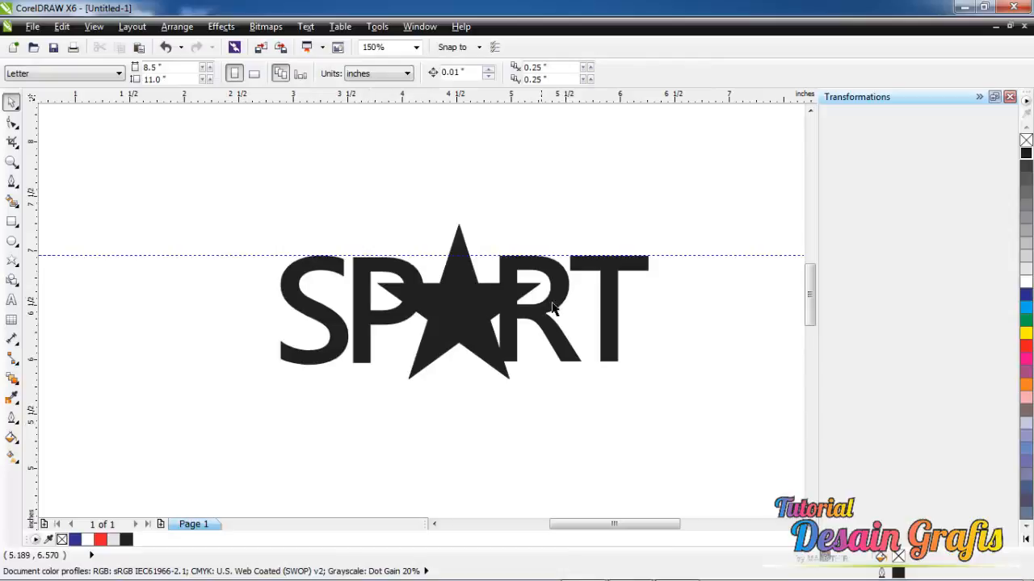
# Step: Shrink the star proportionally to about 1.0 by 0.95 inches and position it just after the P, below the guideline
pyautogui.click(494, 302)
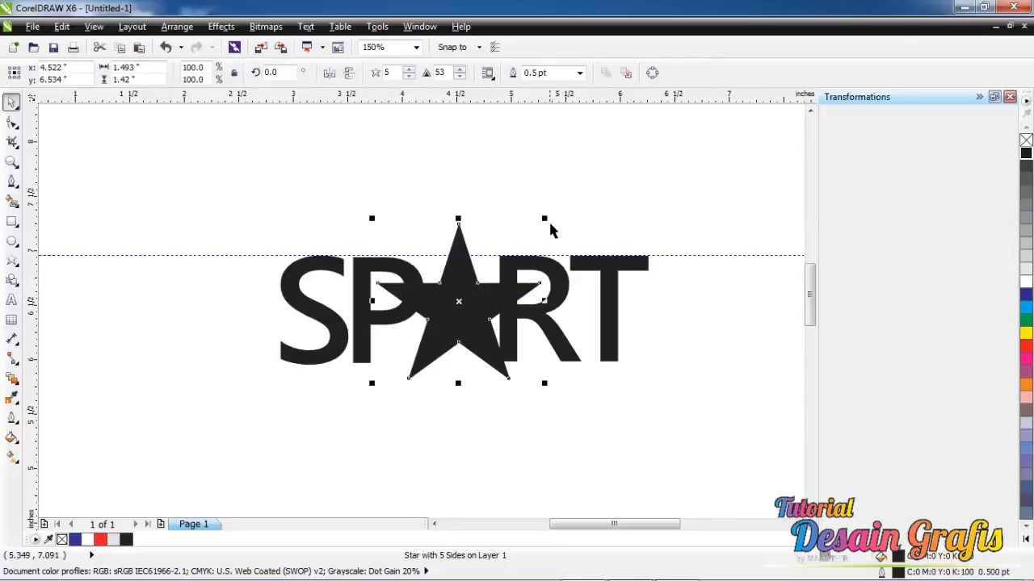
pyautogui.moveTo(544, 217); pyautogui.dragTo(491, 269)
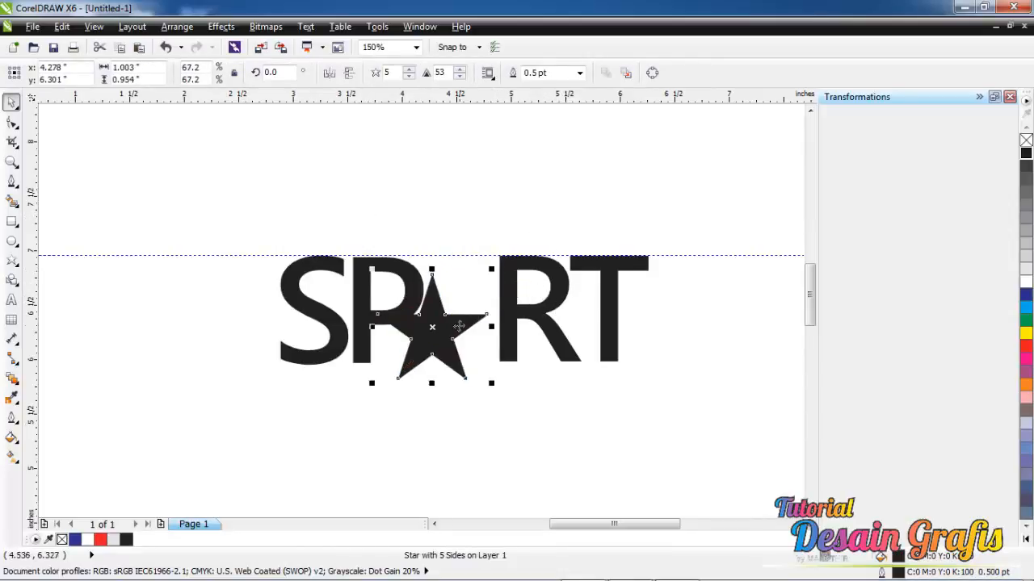
pyautogui.moveTo(432, 330); pyautogui.dragTo(476, 313)
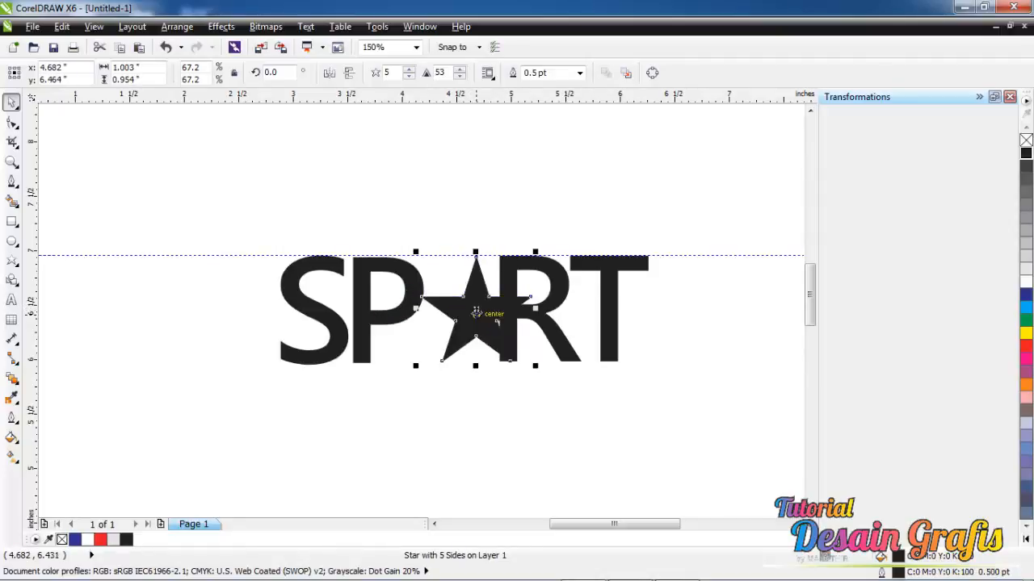
# Step: Nudge the RT text about 0.3 inches to the right so the R clears the star's right point
pyautogui.click(565, 293)
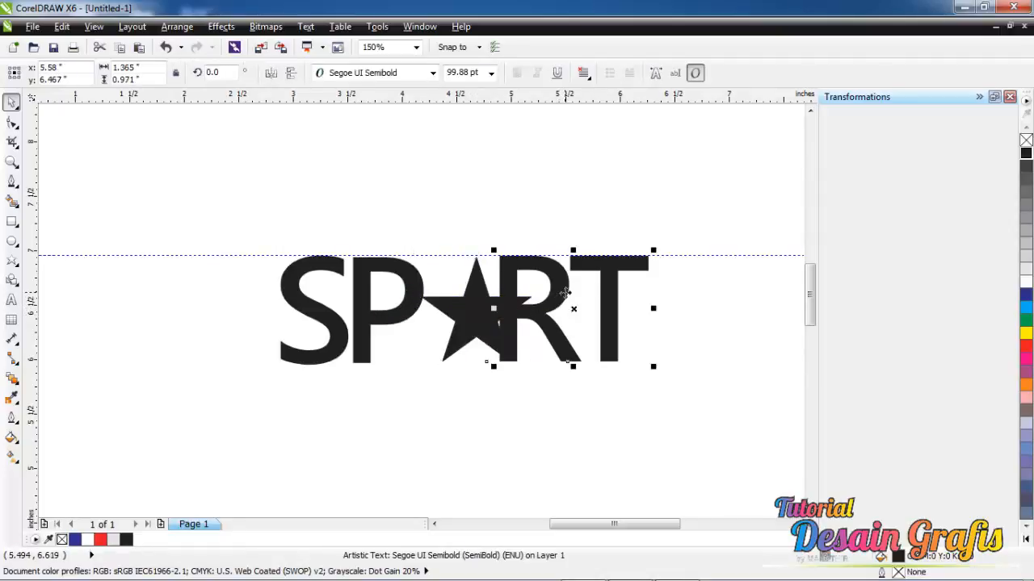
pyautogui.press('Right')
pyautogui.press('Right')
pyautogui.press('Right')
pyautogui.press('Right')
pyautogui.press('Right')
pyautogui.press('Right')
pyautogui.press('Right')
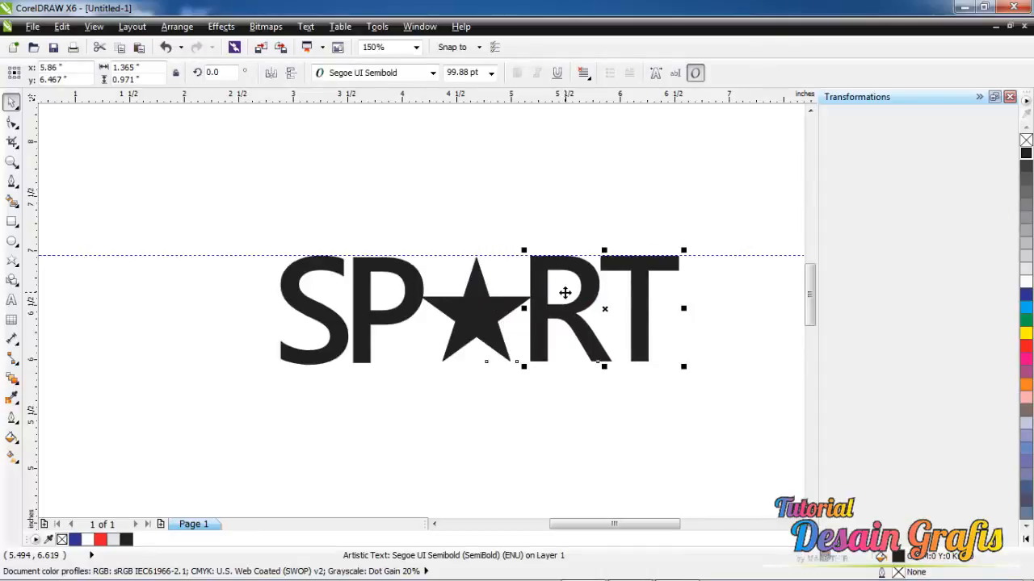
pyautogui.press('Right')
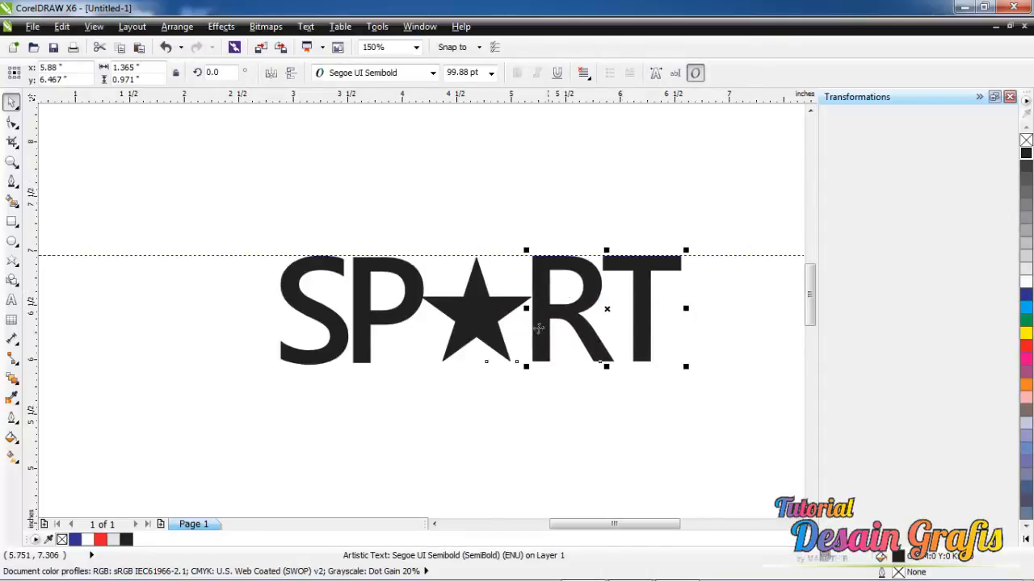
# Step: Fine-tune the gaps around the star by nudging it 0.02 inches right and the RT text 0.01 inches right
pyautogui.scroll(2, 525, 311)
pyautogui.click(397, 296)
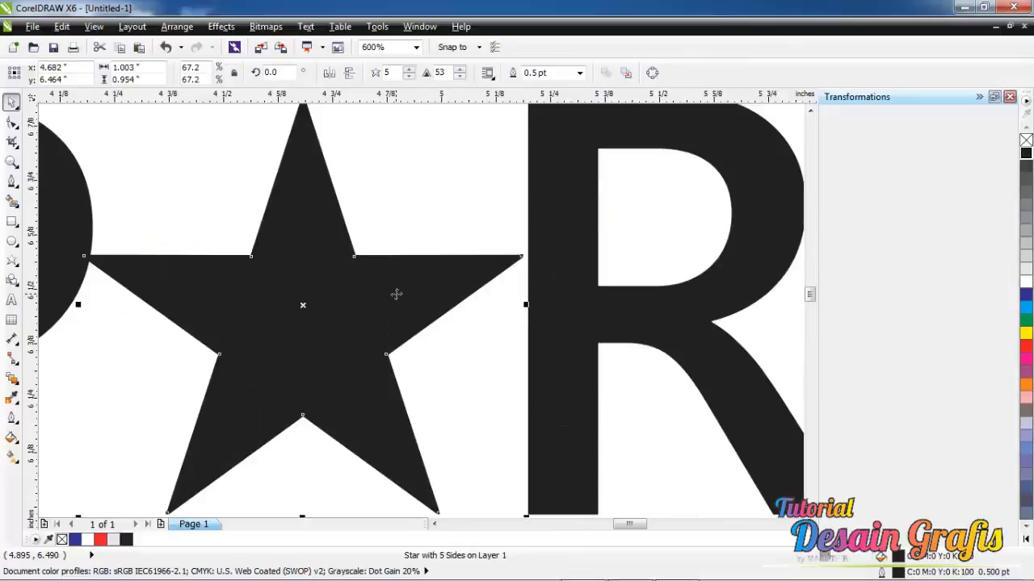
pyautogui.press('Right')
pyautogui.press('Right')
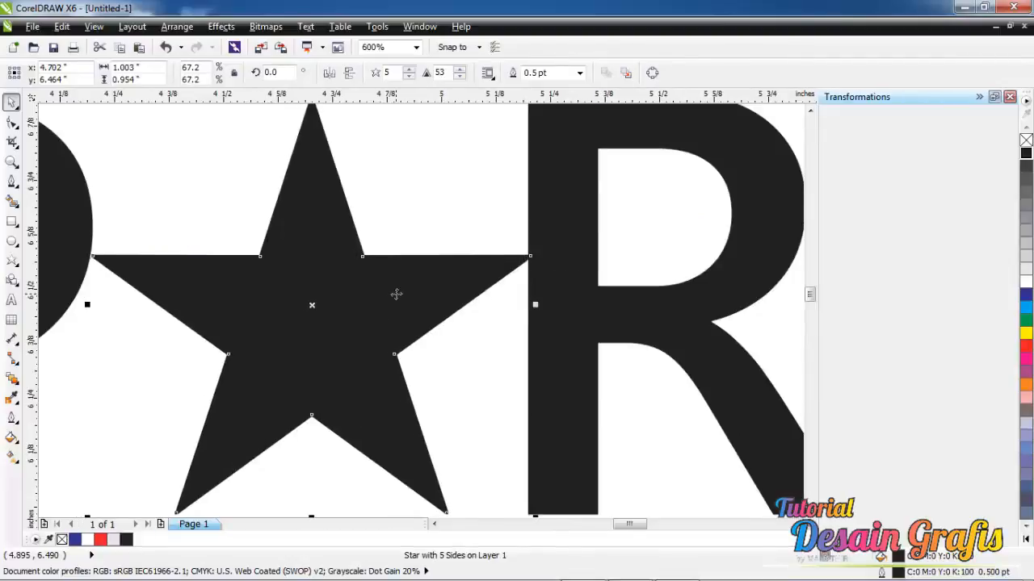
pyautogui.click(698, 301)
pyautogui.press('Right')
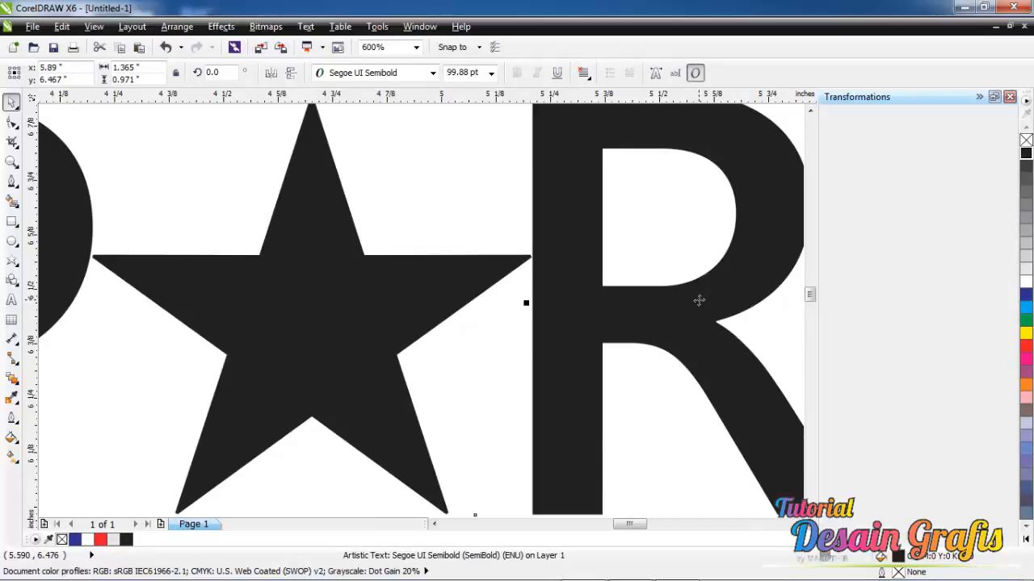
pyautogui.scroll(-1, 688, 314)
pyautogui.scroll(-1, 334, 307)
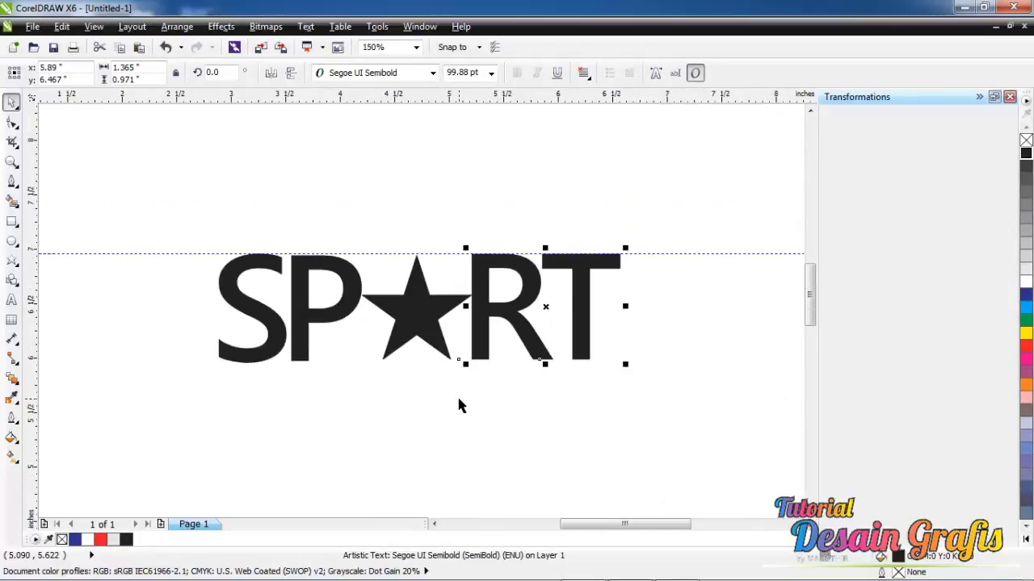
pyautogui.click(458, 404)
# Step: Draw a circle about 1.06 inches in diameter centred on the star, passing through its points
pyautogui.scroll(1, 439, 307)
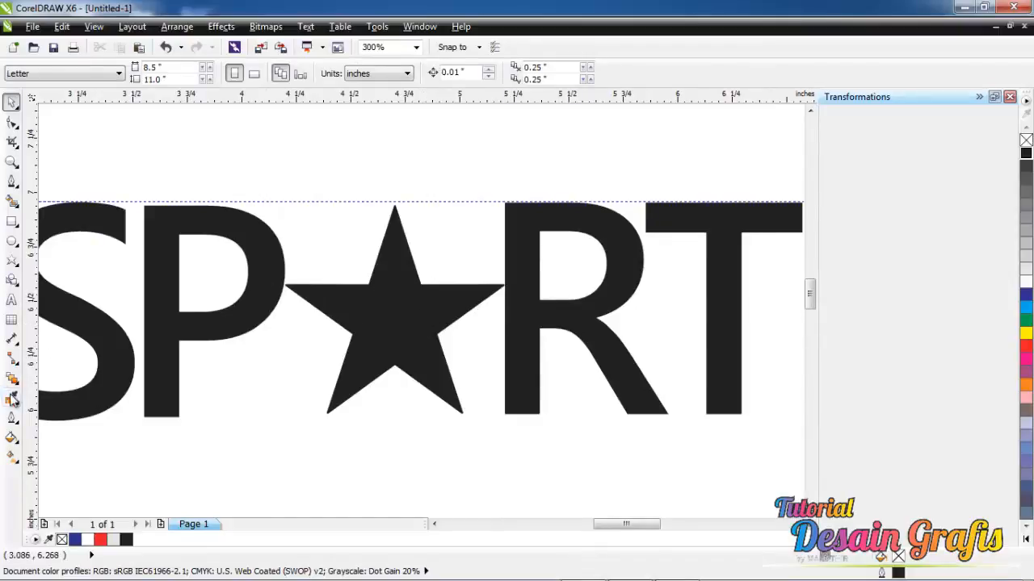
pyautogui.click(13, 240)
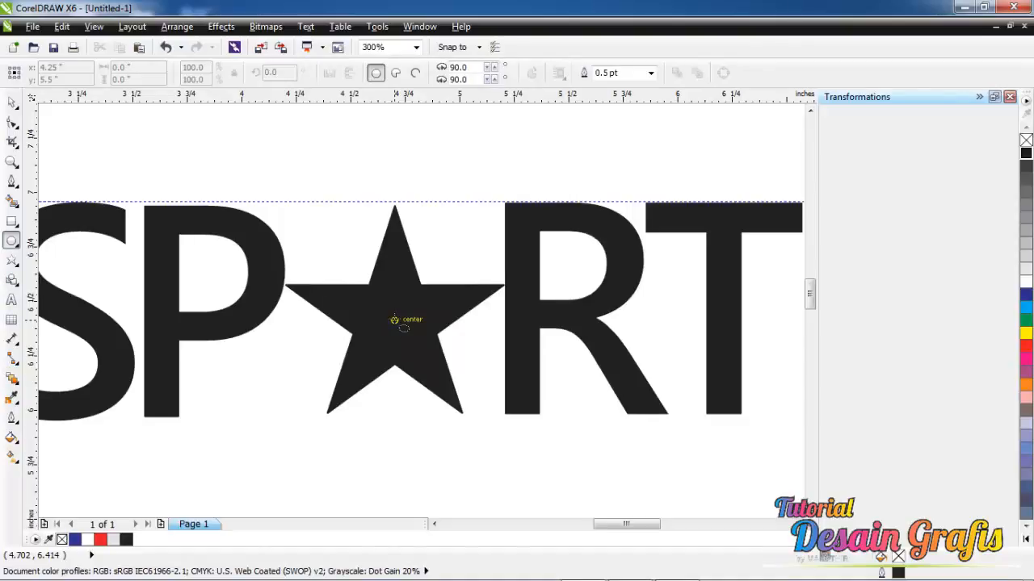
pyautogui.moveTo(394, 320); pyautogui.dragTo(509, 372)
pyautogui.press('shift')
pyautogui.press('ctrl')
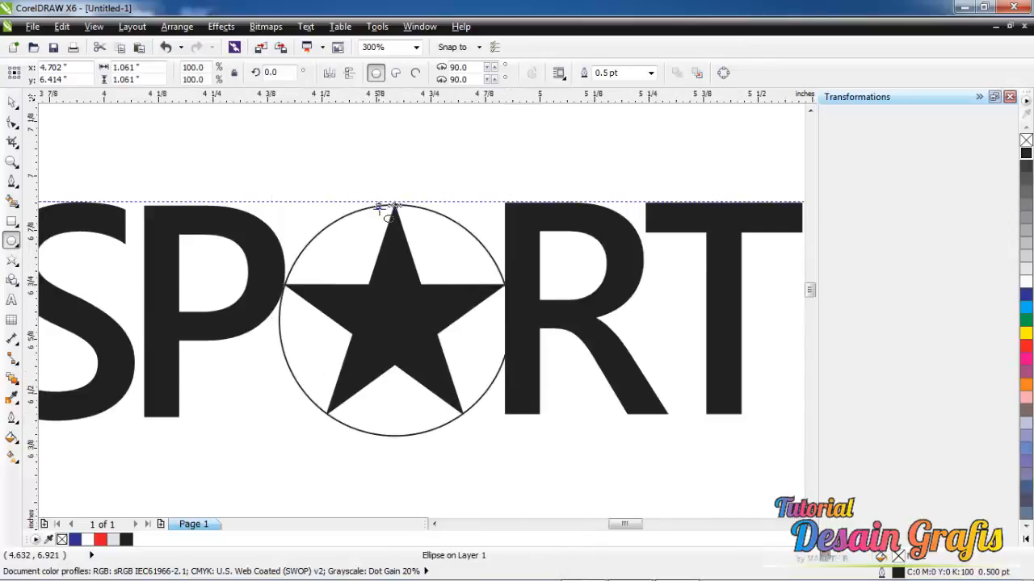
# Step: Enlarge the circle around the star slightly from its centre to a diameter of about 1.064 inches
pyautogui.scroll(5, 393, 208)
pyautogui.scroll(-2, 485, 198)
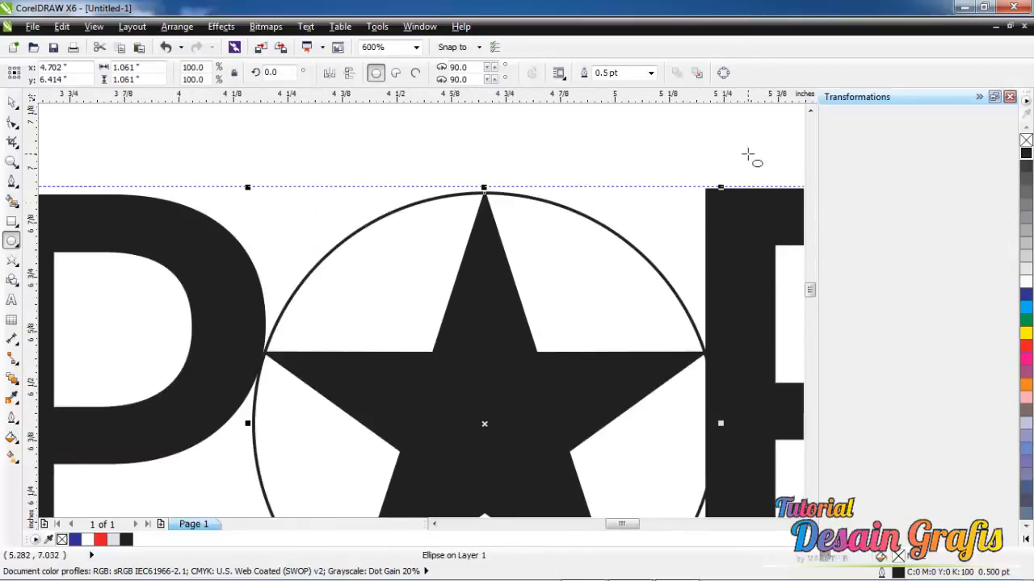
pyautogui.scroll(2, 735, 193)
pyautogui.scroll(-1, 719, 216)
pyautogui.moveTo(719, 218)
pyautogui.mouseDown()
pyautogui.moveTo(729, 213)
pyautogui.moveTo(719, 214)
pyautogui.mouseUp()
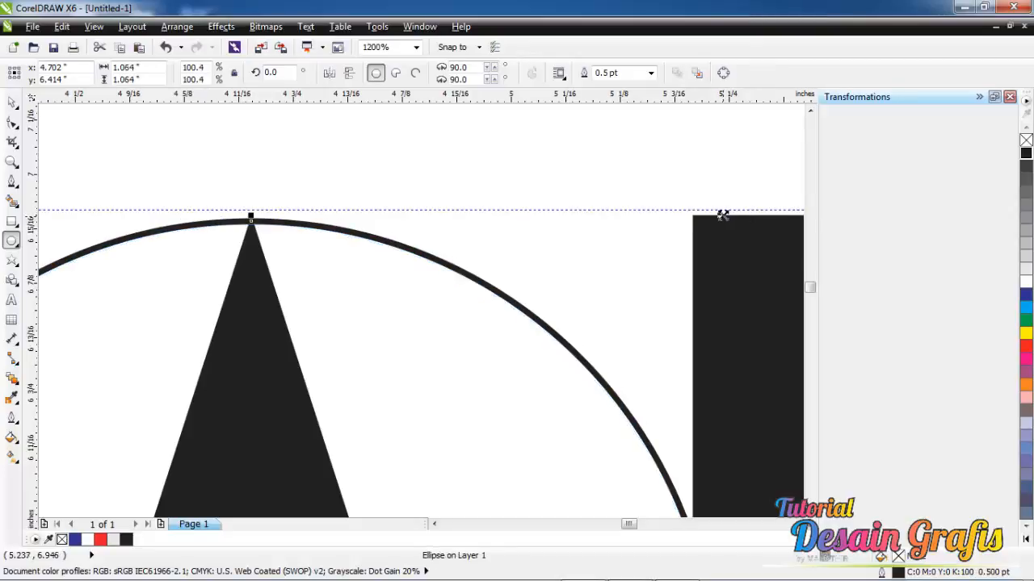
pyautogui.scroll(-2, 628, 193)
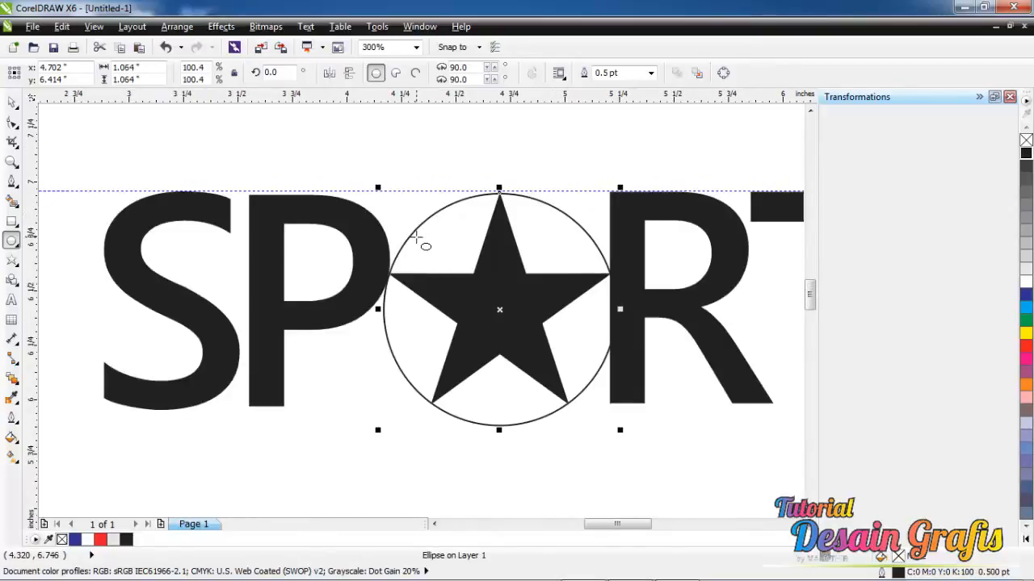
pyautogui.scroll(1, 601, 276)
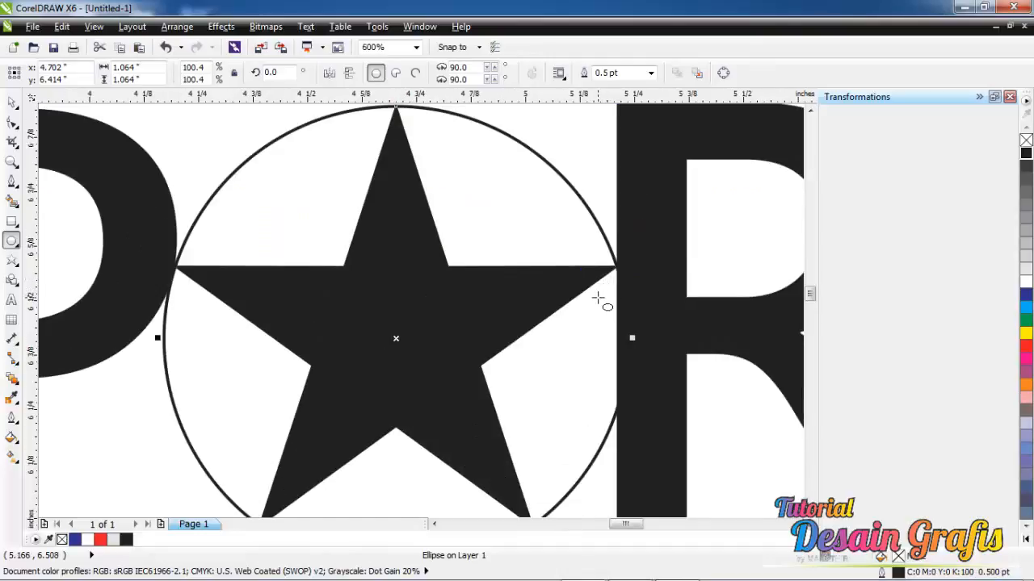
# Step: Duplicate the circle, centre the copy on the star and scale it up to about 1.81 inches in diameter
pyautogui.scroll(-1, 598, 299)
pyautogui.hotkey('ctrl', 'd')
pyautogui.press('space')
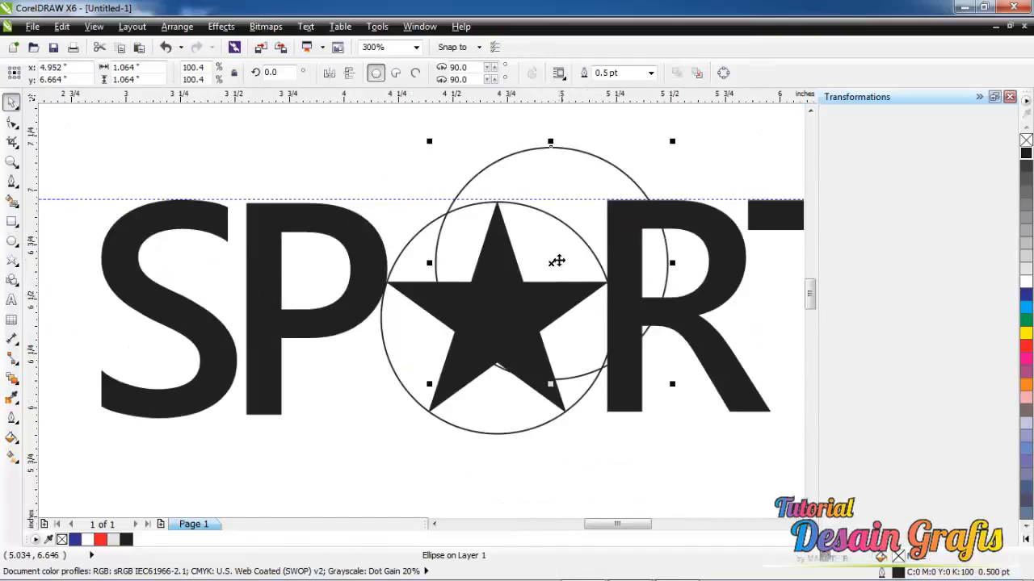
pyautogui.moveTo(551, 262); pyautogui.dragTo(497, 319)
pyautogui.moveTo(618, 195); pyautogui.dragTo(700, 117)
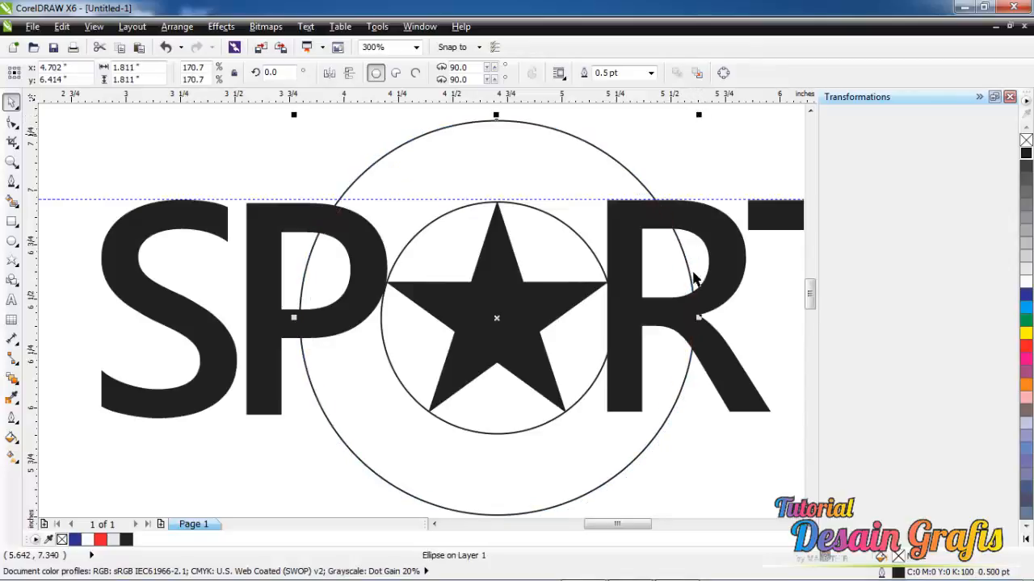
pyautogui.click(705, 487)
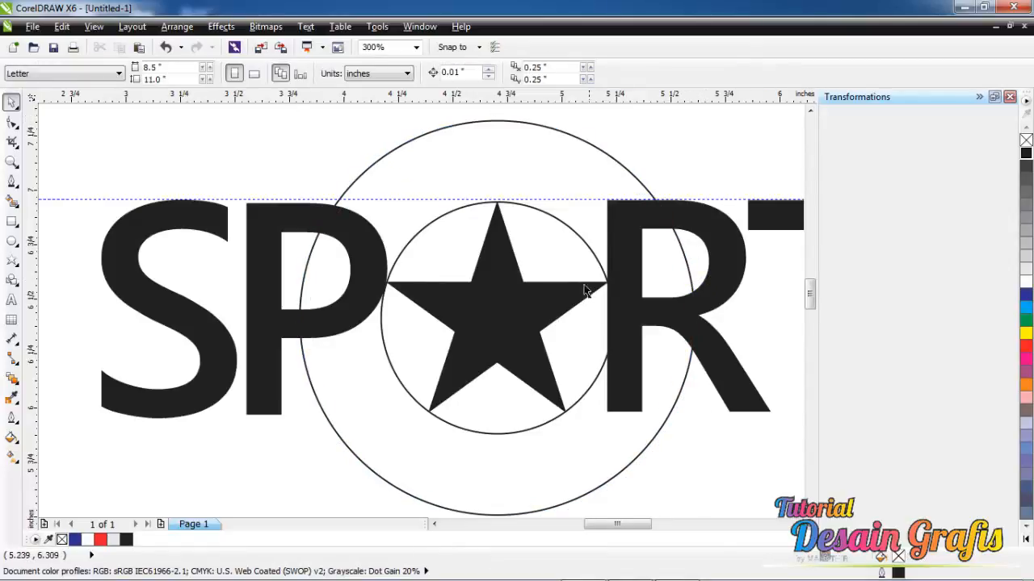
# Step: Trim the large circle with the small one to form a ring around the star, and select the ring
pyautogui.click(554, 218)
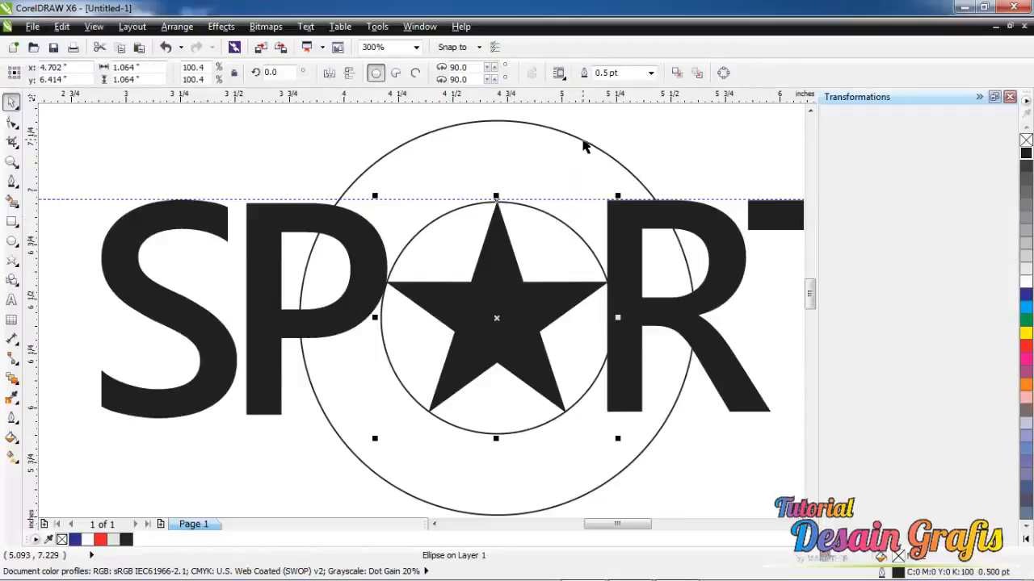
pyautogui.keyDown('shift'); pyautogui.click(583, 139); pyautogui.keyUp('shift')
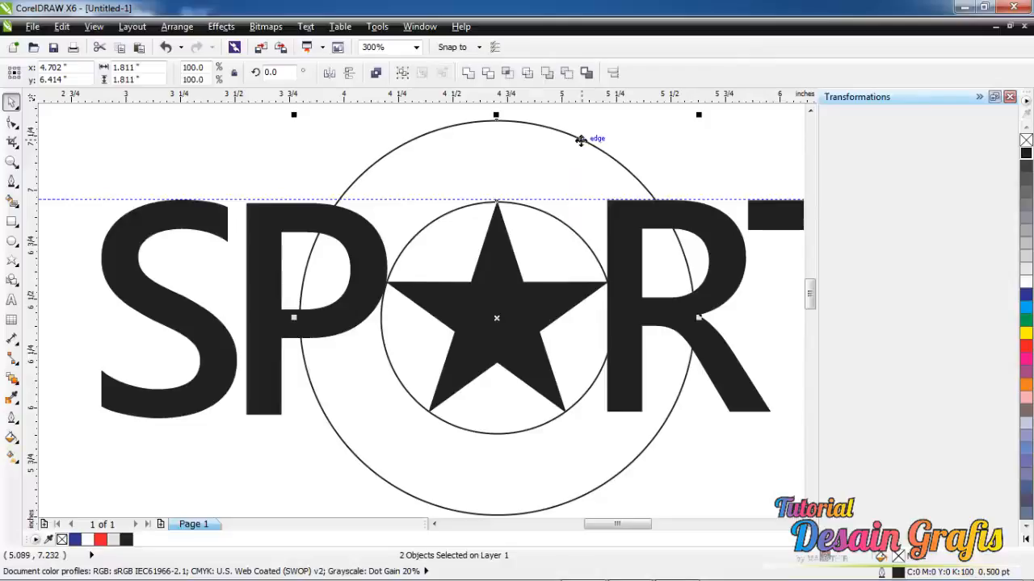
pyautogui.click(487, 81)
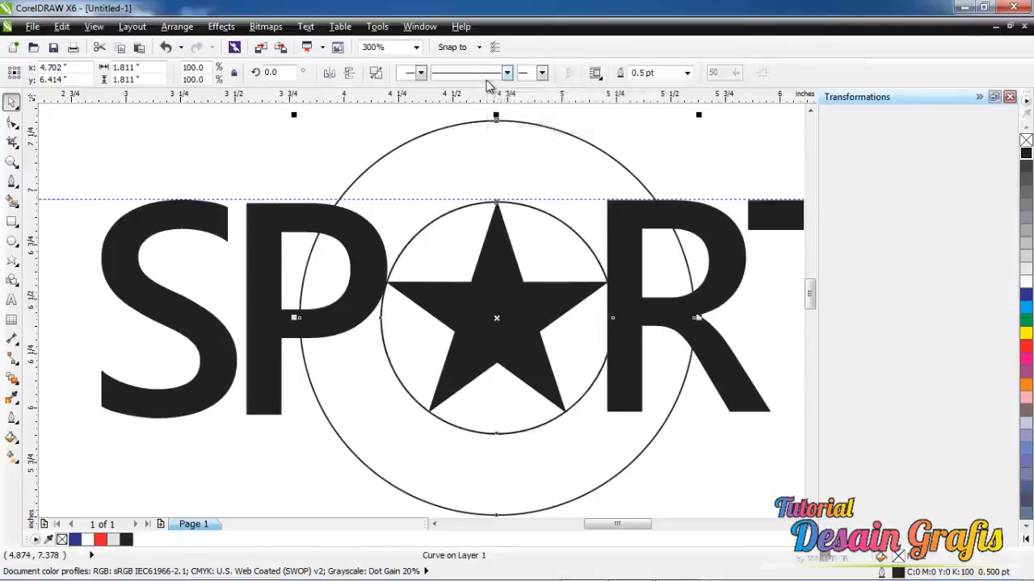
pyautogui.click(410, 248)
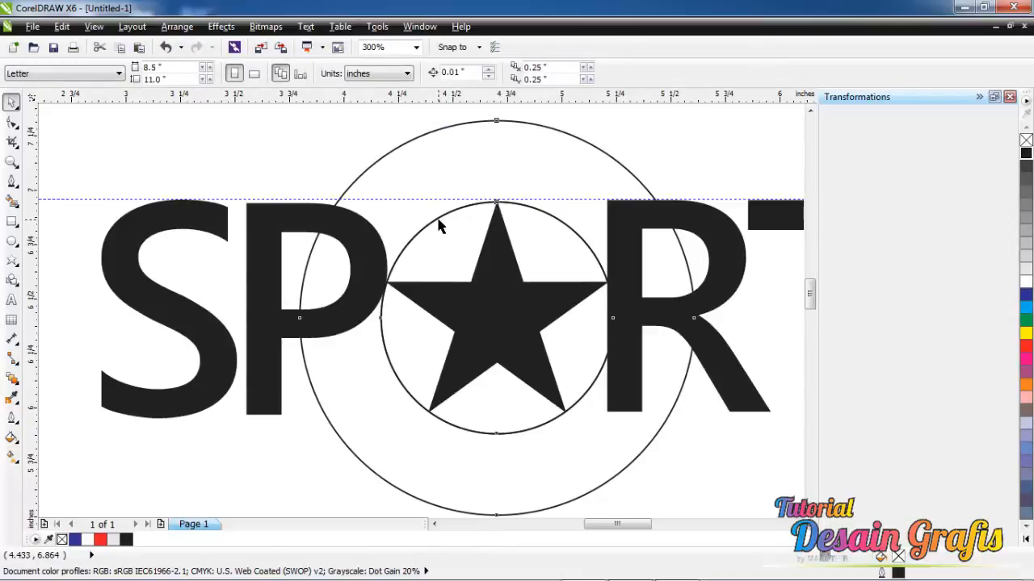
pyautogui.click(438, 219)
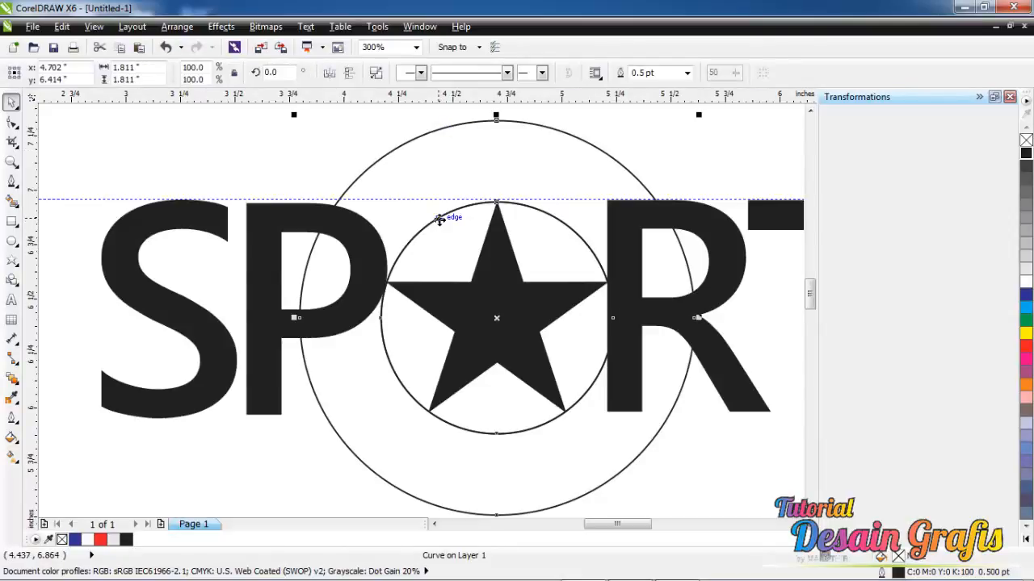
# Step: Move the ring aside over the SP letters and delete the leftover small circle around the star
pyautogui.moveTo(425, 217); pyautogui.dragTo(316, 220)
pyautogui.click(576, 237)
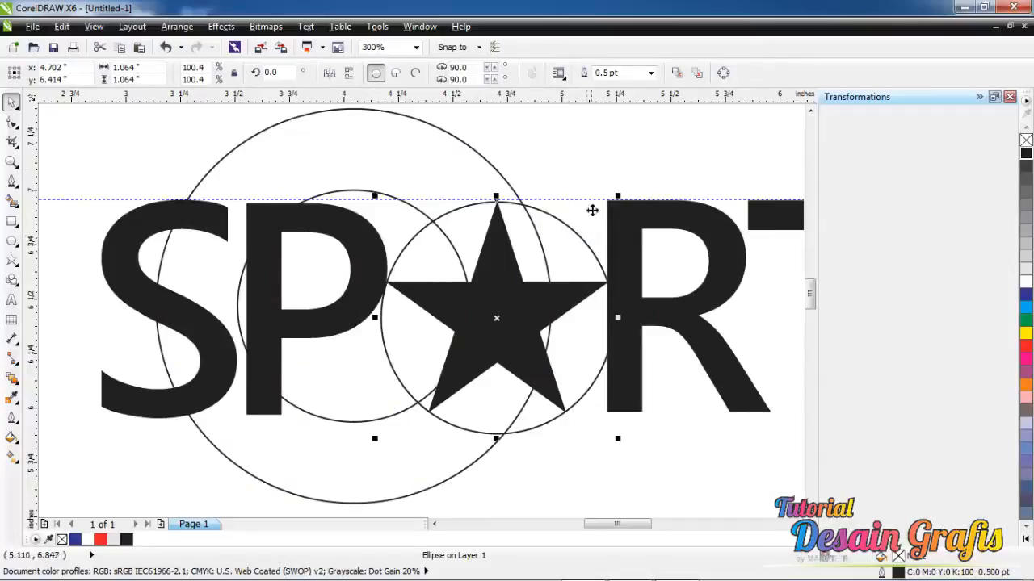
pyautogui.press('Delete')
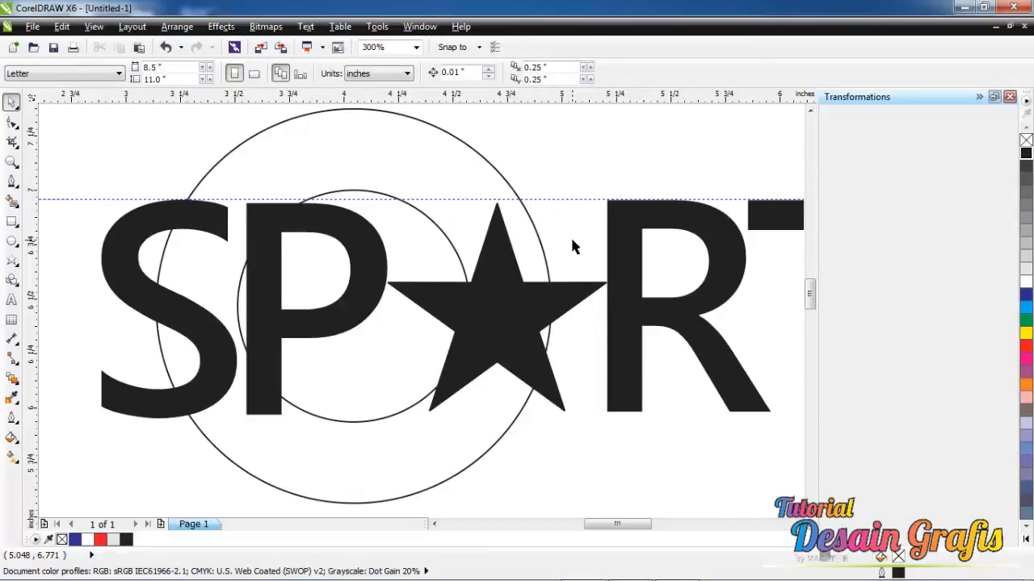
# Step: Move the ring back so that its centre snaps to the centre of the star
pyautogui.scroll(2, 570, 235)
pyautogui.scroll(-2, 639, 260)
pyautogui.scroll(-2, 640, 259)
pyautogui.click(623, 215)
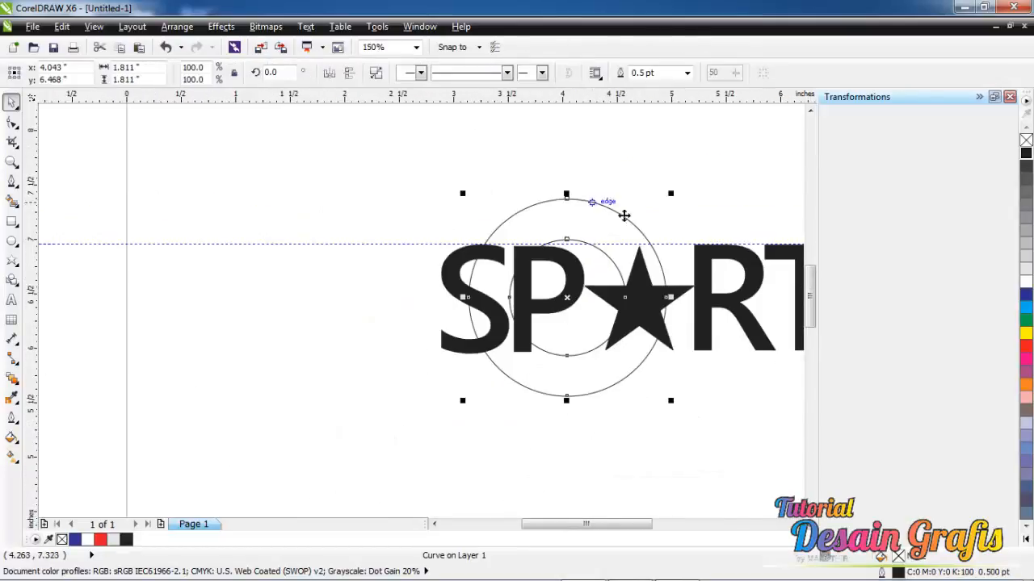
pyautogui.scroll(2, 721, 317)
pyautogui.moveTo(414, 284); pyautogui.dragTo(556, 295)
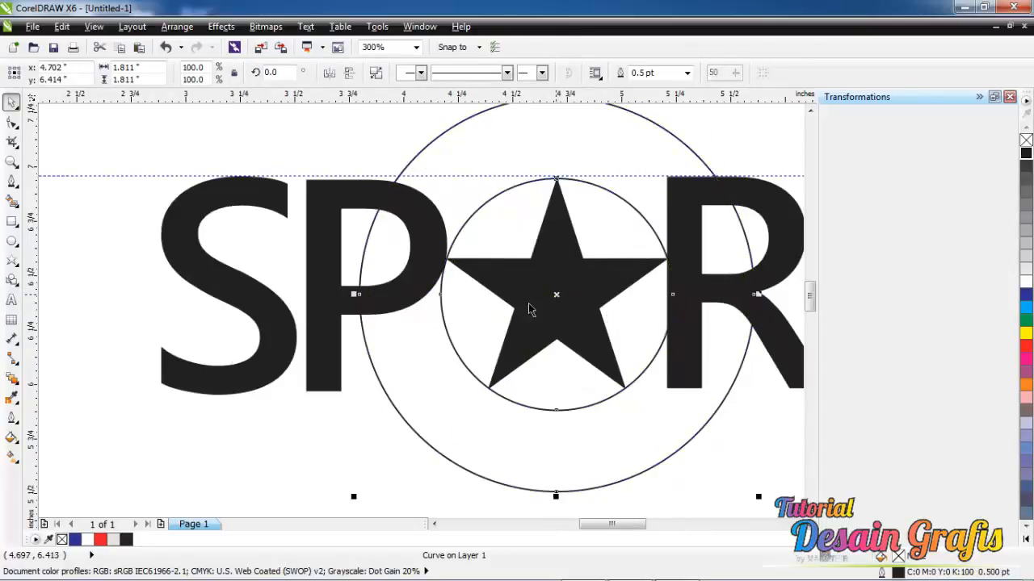
# Step: Fill the ring around the star with red
pyautogui.scroll(-2, 556, 296)
pyautogui.scroll(2, 567, 374)
pyautogui.scroll(-2, 578, 373)
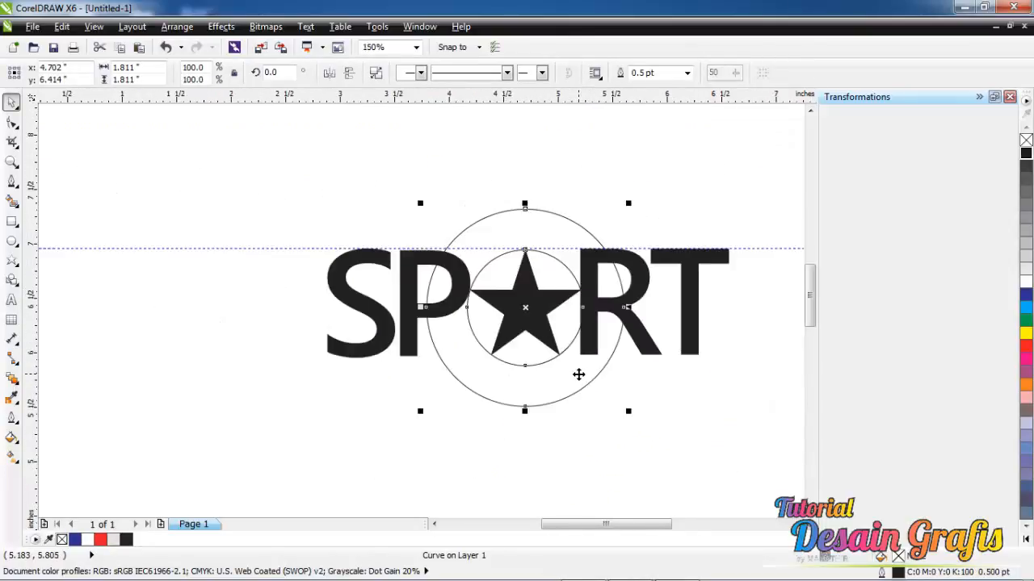
pyautogui.click(1026, 346)
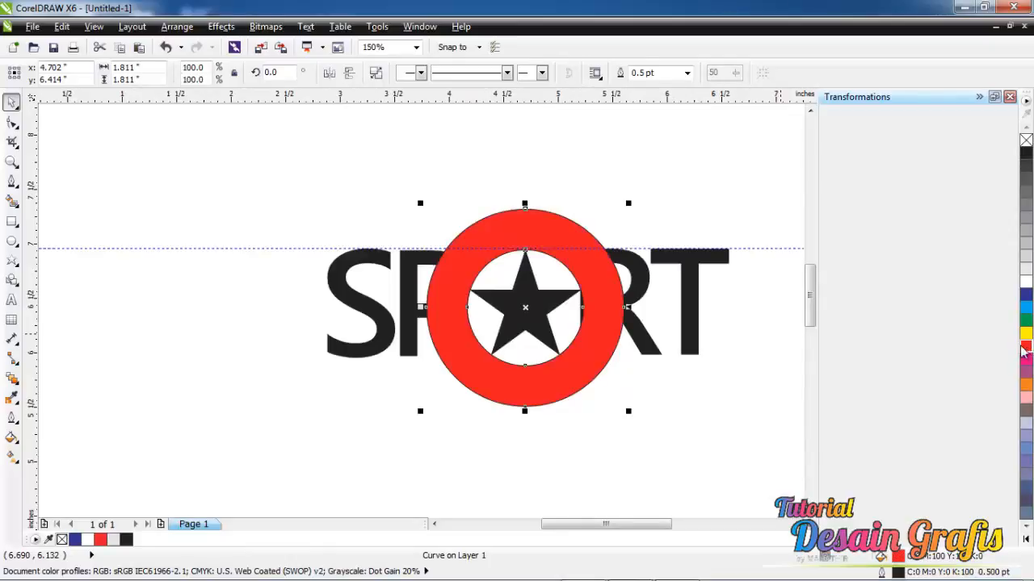
# Step: Remove the outline from the red ring and deselect it
pyautogui.scroll(2, 579, 323)
pyautogui.scroll(2, 594, 279)
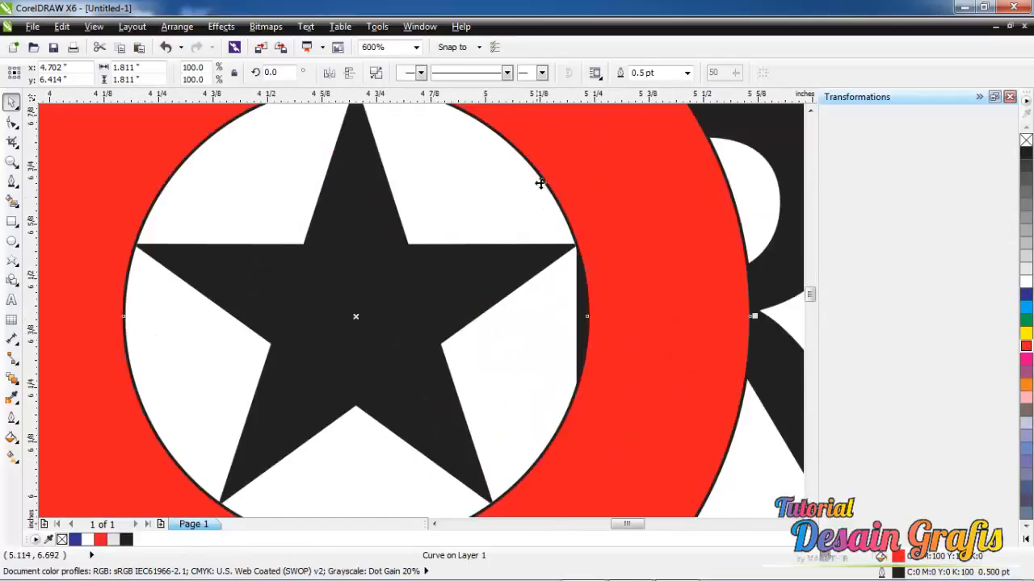
pyautogui.scroll(-2, 431, 306)
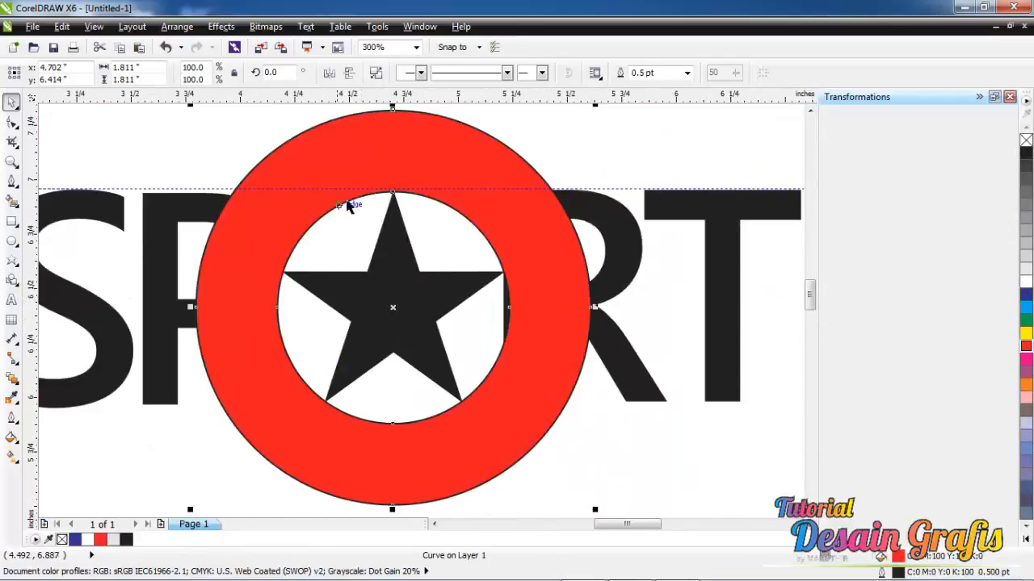
pyautogui.scroll(2, 321, 255)
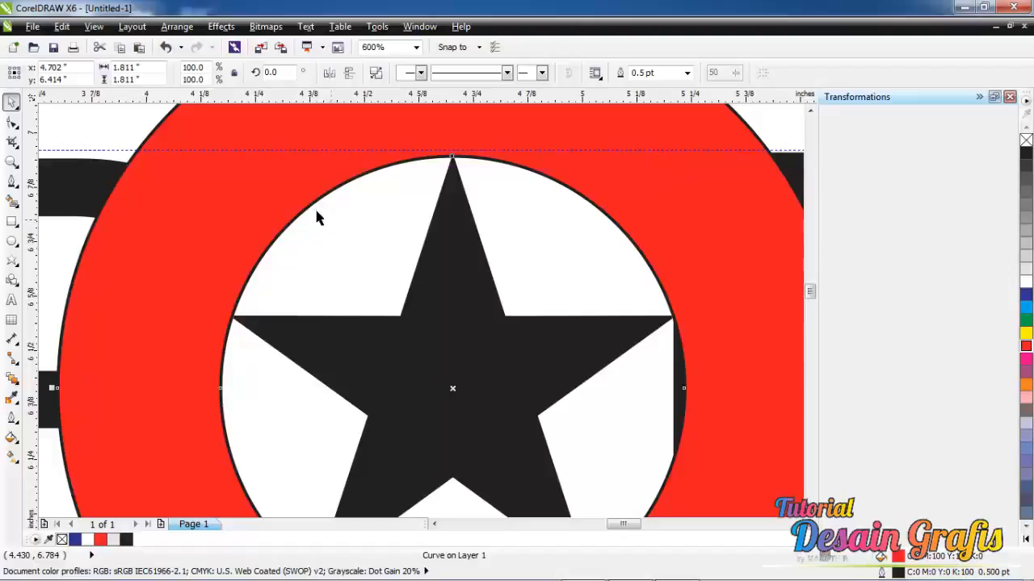
pyautogui.click(16, 423)
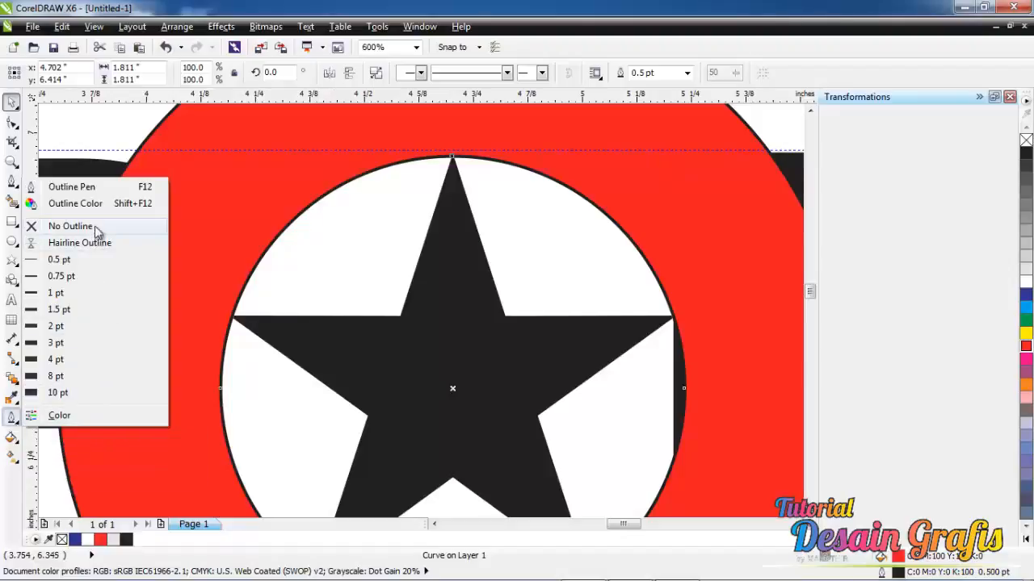
pyautogui.moveTo(11, 422)
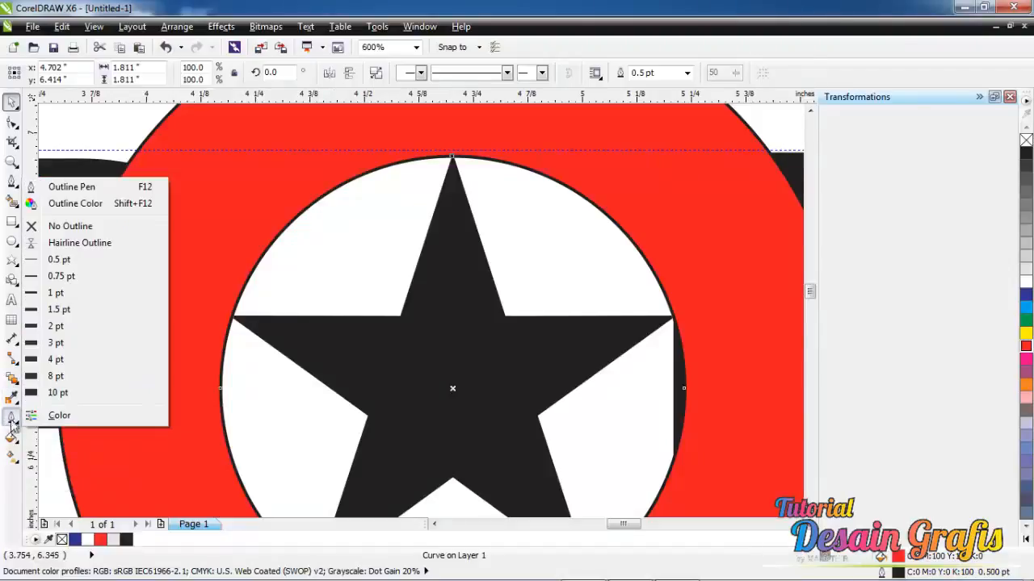
pyautogui.click(118, 230)
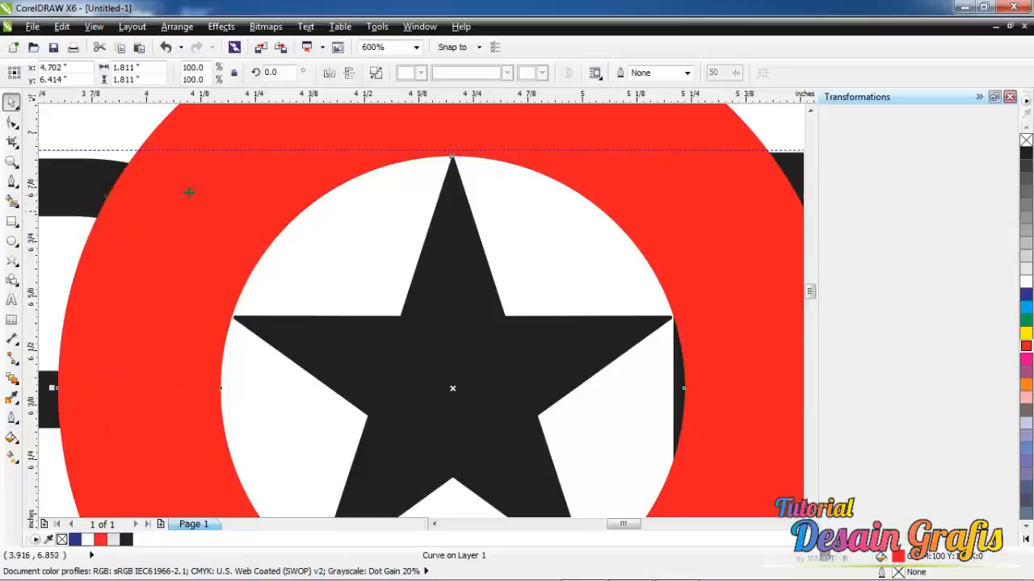
pyautogui.scroll(-2, 263, 277)
pyautogui.scroll(1, 372, 321)
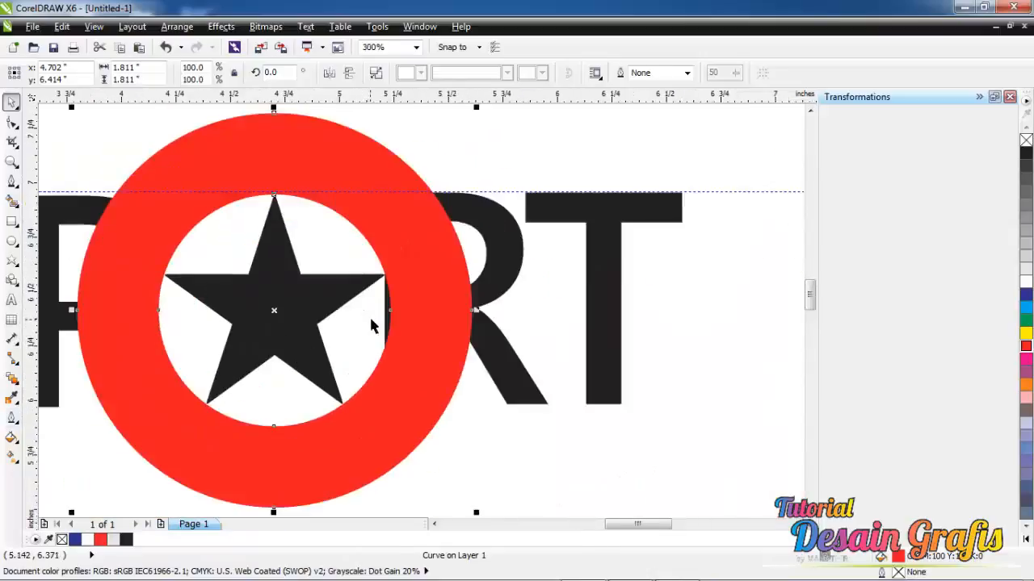
pyautogui.scroll(-1, 404, 323)
pyautogui.click(102, 161)
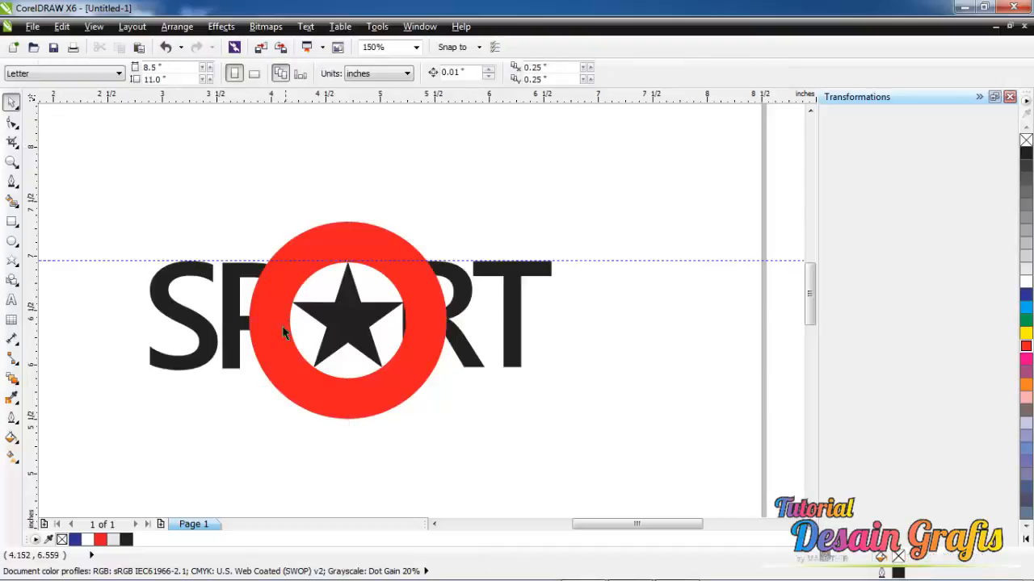
# Step: Order the RT text in front of the red ring, and select the SP text
pyautogui.scroll(1, 215, 352)
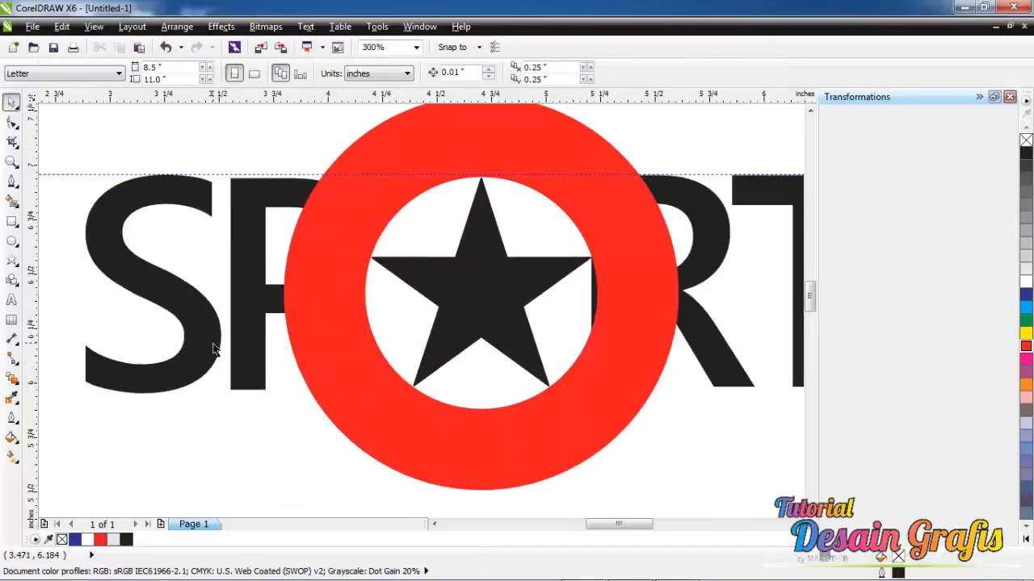
pyautogui.click(214, 349)
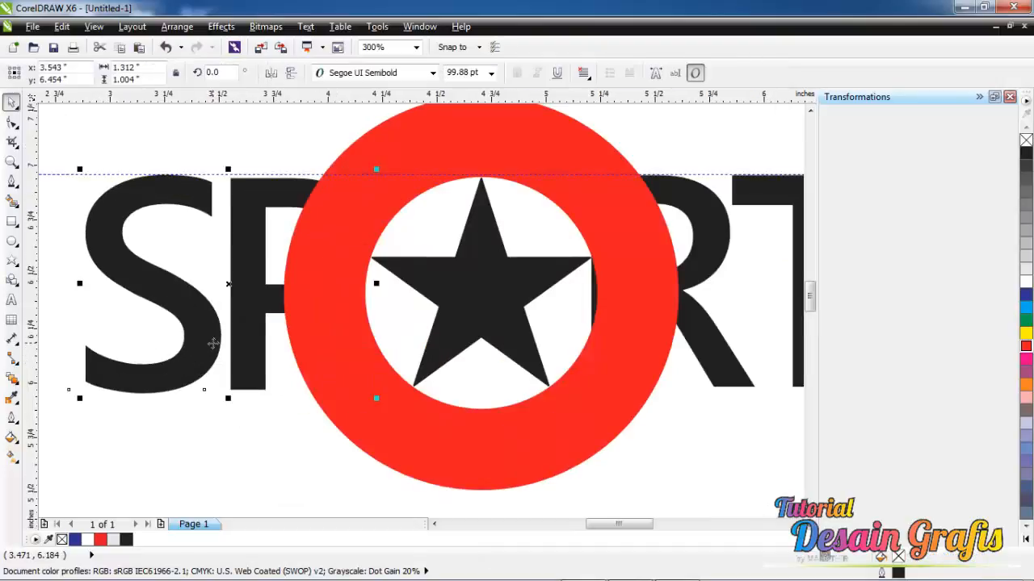
pyautogui.click(706, 336)
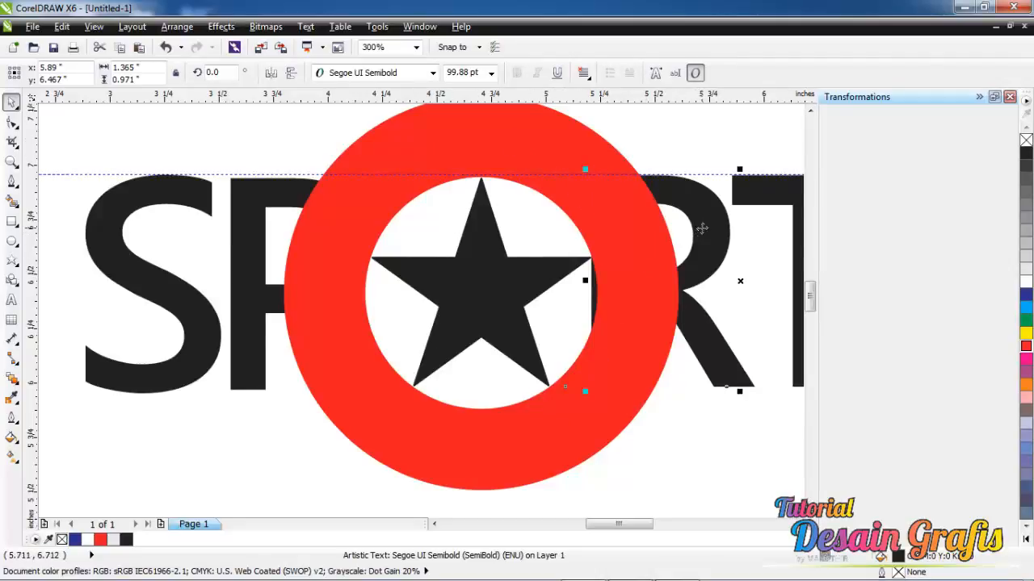
pyautogui.rightClick(702, 228)
pyautogui.moveTo(820, 426)
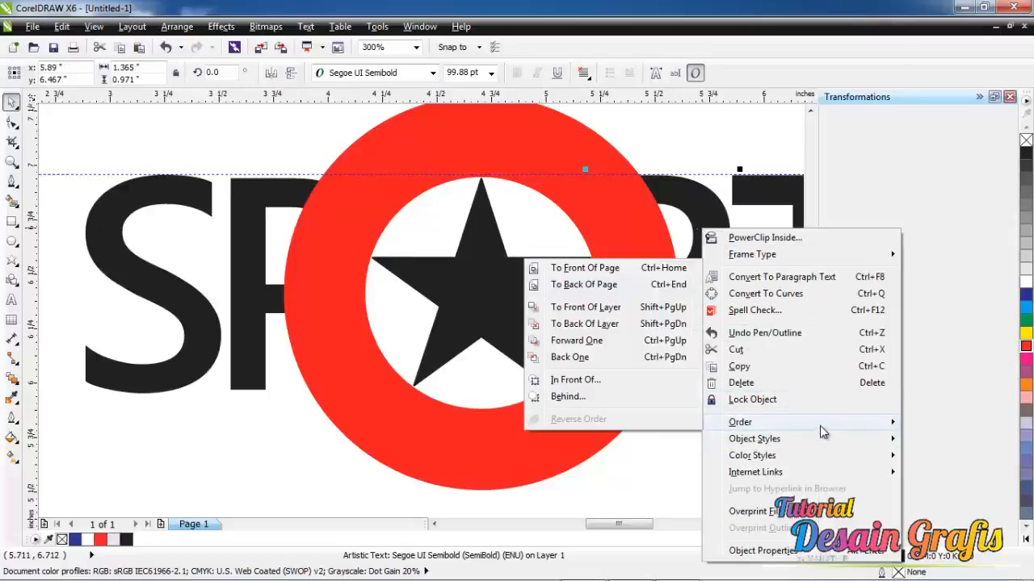
pyautogui.click(627, 396)
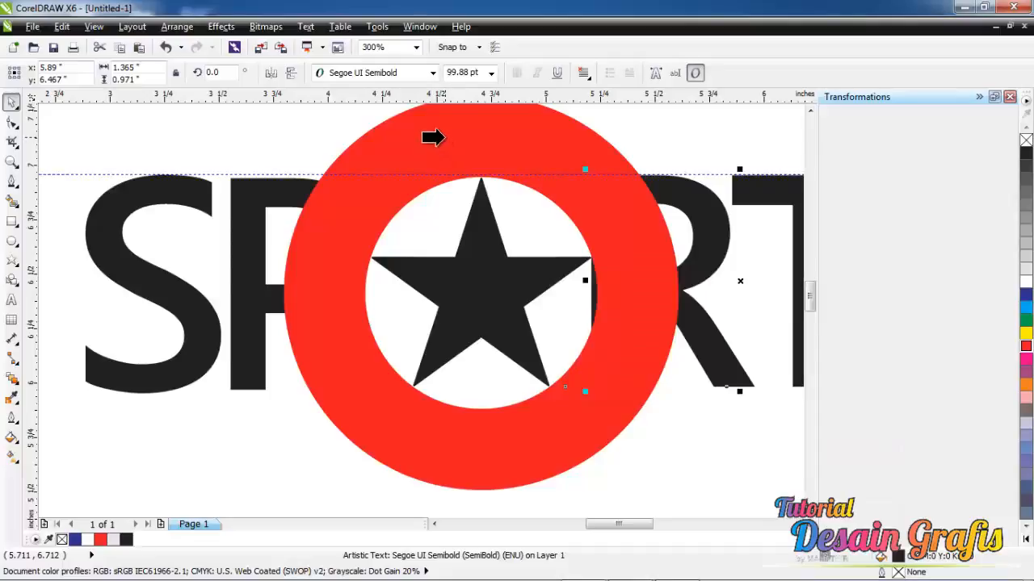
pyautogui.click(447, 144)
pyautogui.click(251, 226)
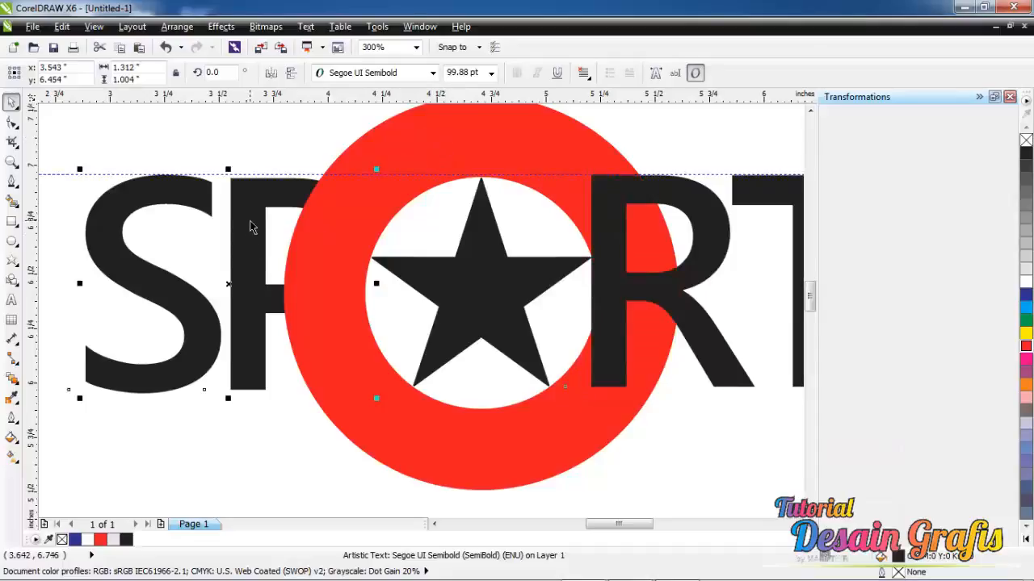
# Step: Order the SP text in front of the red ring and deselect it
pyautogui.rightClick(251, 226)
pyautogui.moveTo(420, 416)
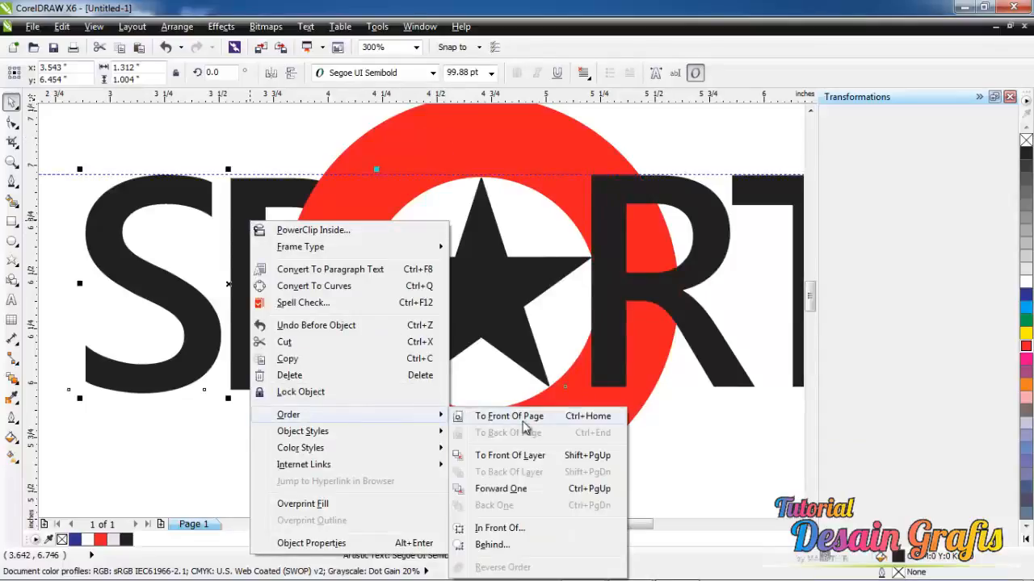
pyautogui.click(546, 531)
pyautogui.click(451, 137)
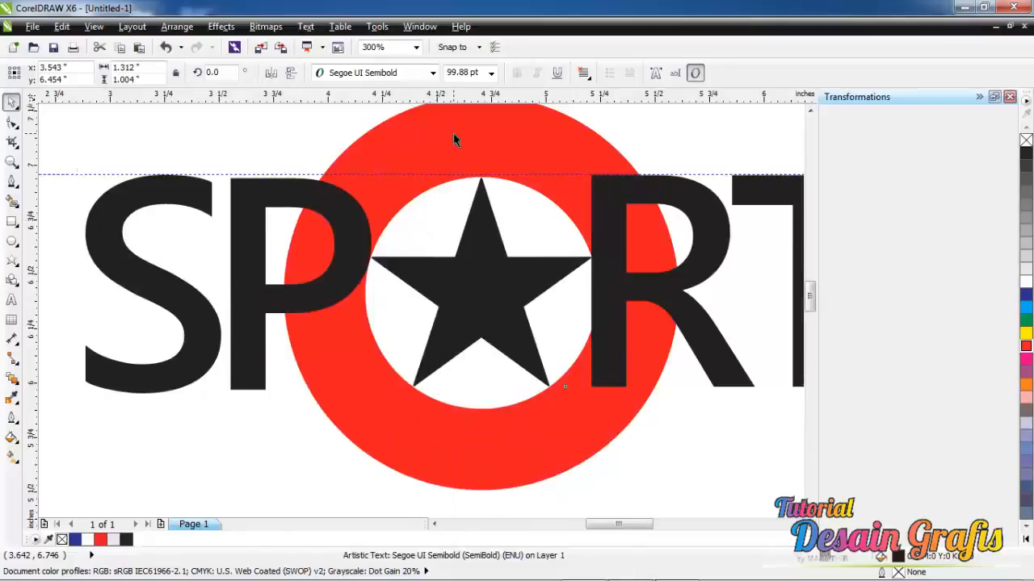
pyautogui.scroll(-2, 380, 255)
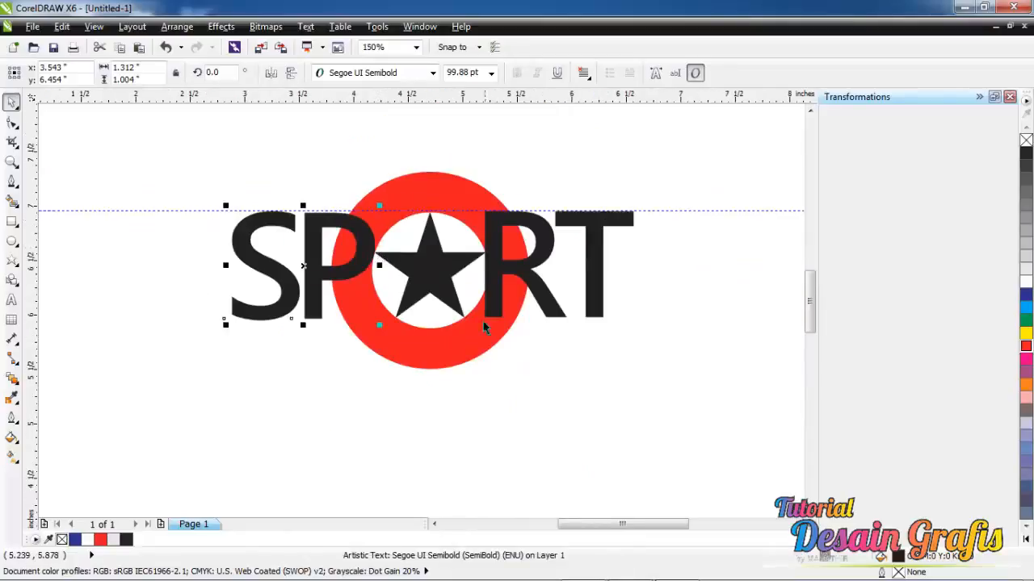
pyautogui.click(637, 352)
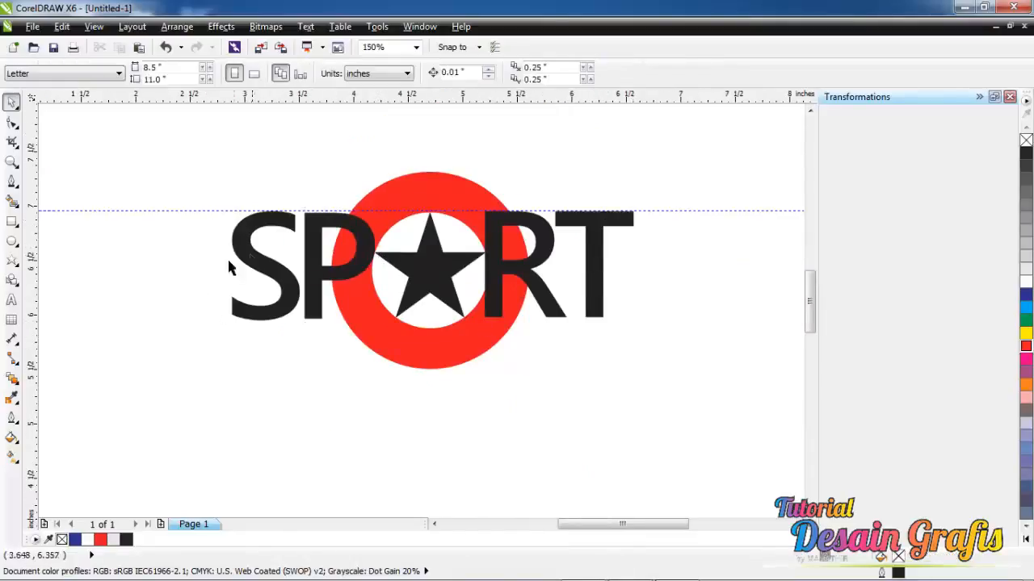
# Step: Thicken the RT and SP texts together with a 3 pt black outline
pyautogui.click(596, 303)
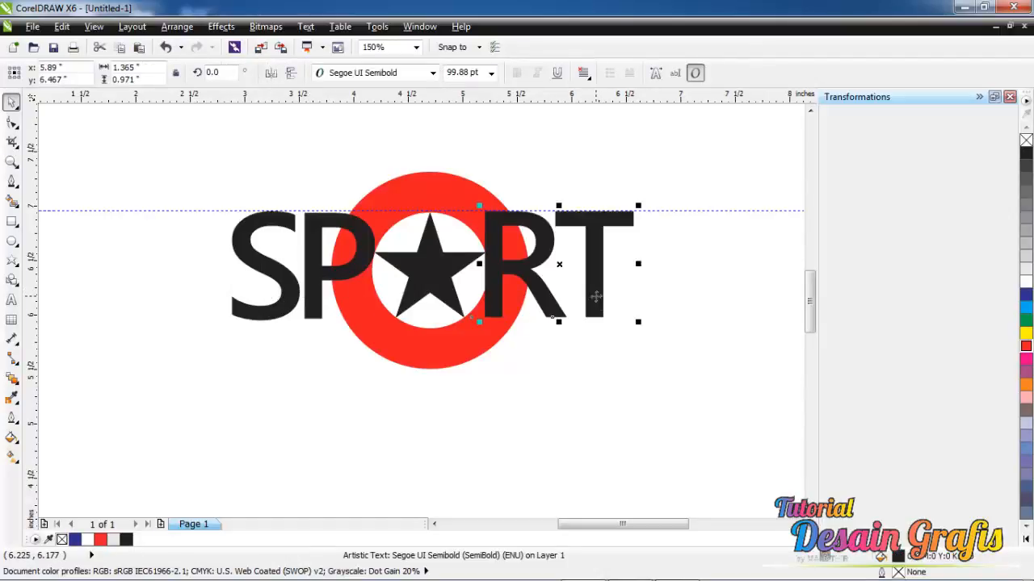
pyautogui.keyDown('shift'); pyautogui.click(319, 285); pyautogui.keyUp('shift')
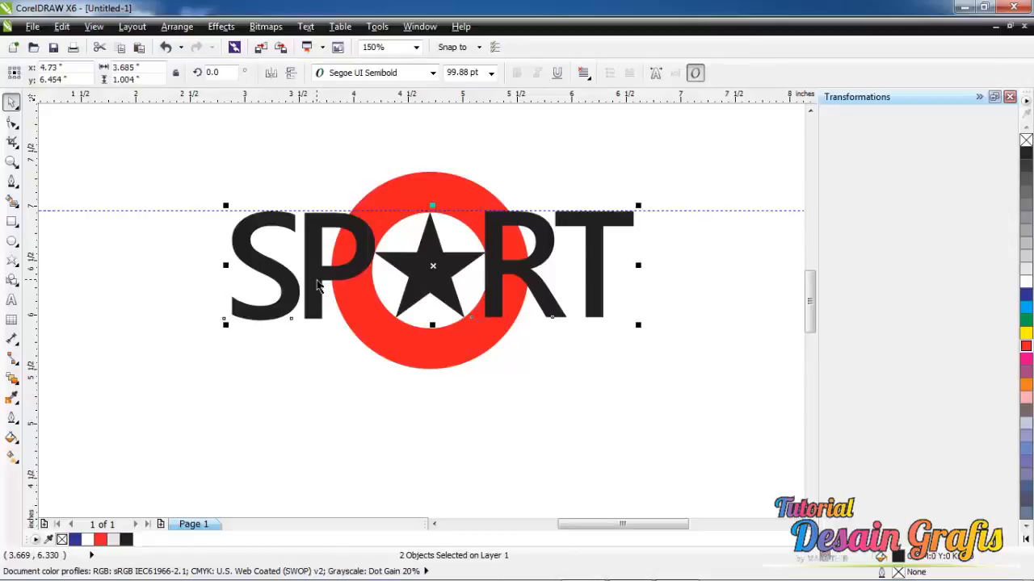
pyautogui.click(11, 417)
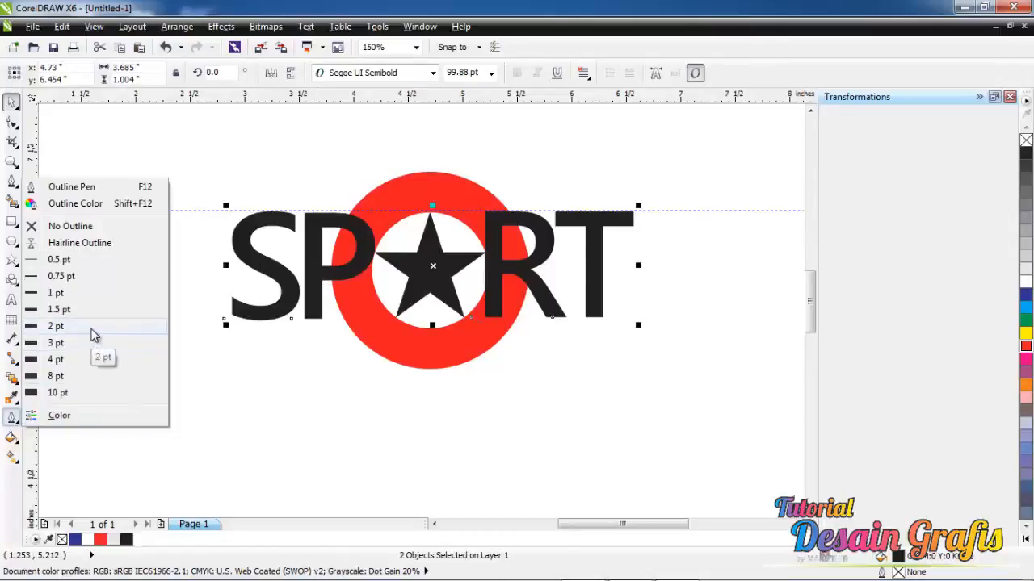
pyautogui.click(92, 327)
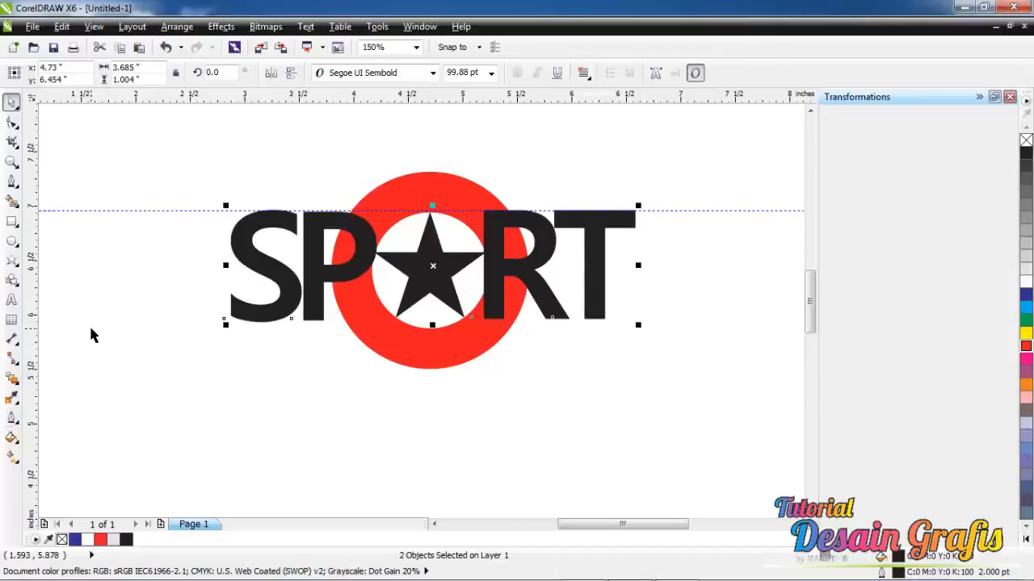
pyautogui.click(12, 418)
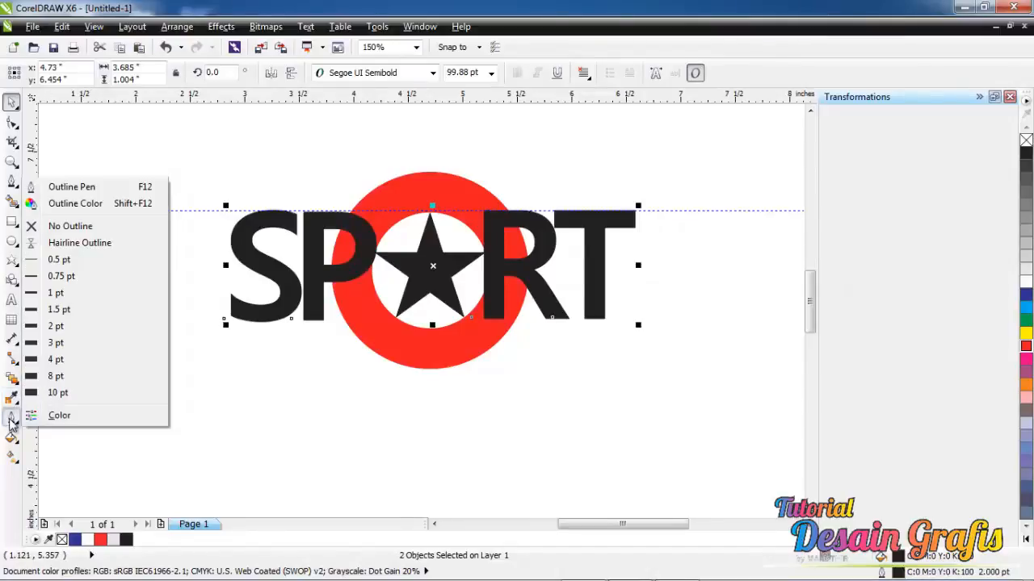
pyautogui.click(85, 343)
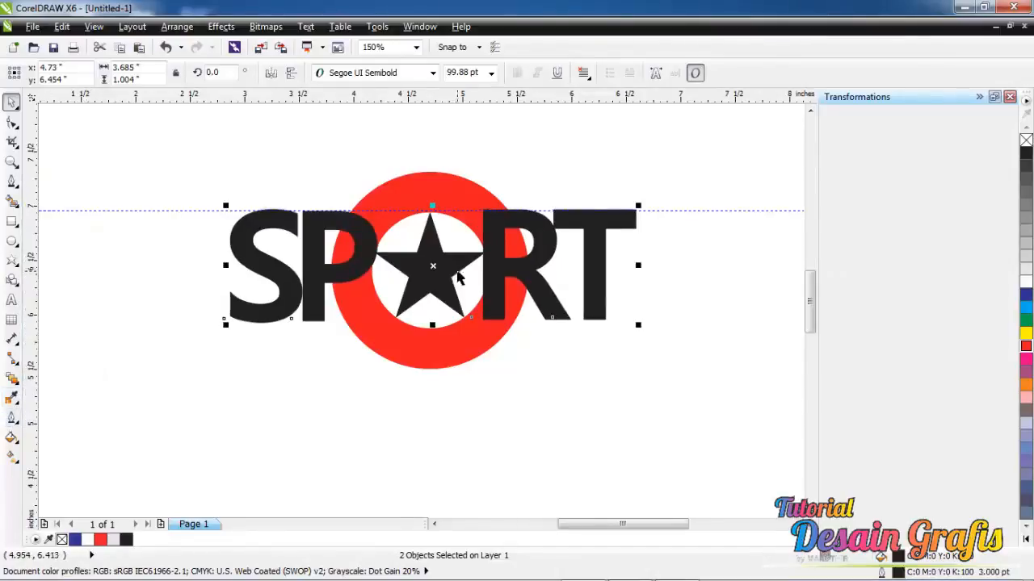
# Step: Nudge the RT text 0.03 inches right and the SP text 0.02 inches left, away from the star, and deselect
pyautogui.scroll(1, 457, 277)
pyautogui.click(588, 258)
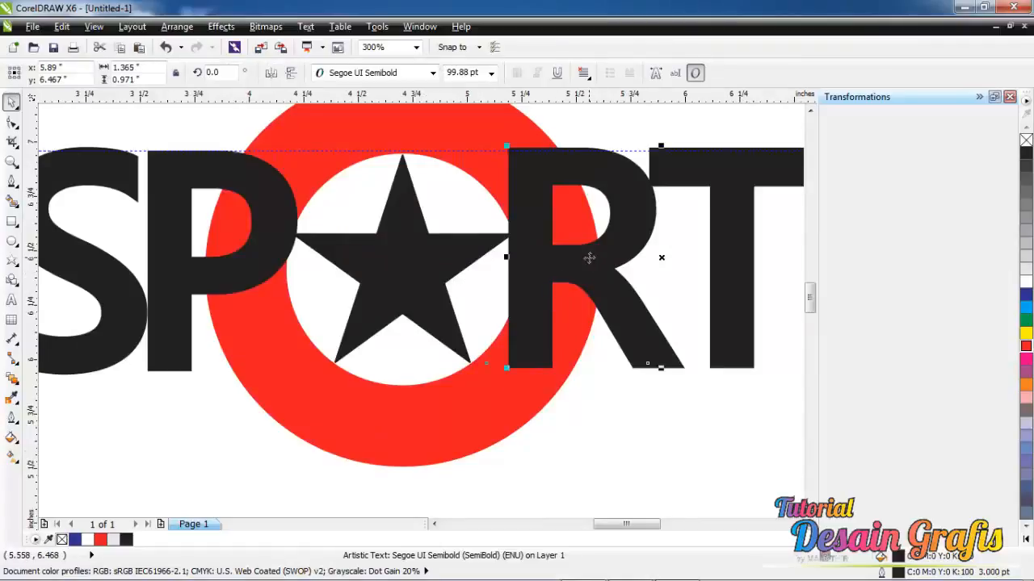
pyautogui.press('Right')
pyautogui.press('Right')
pyautogui.press('Right')
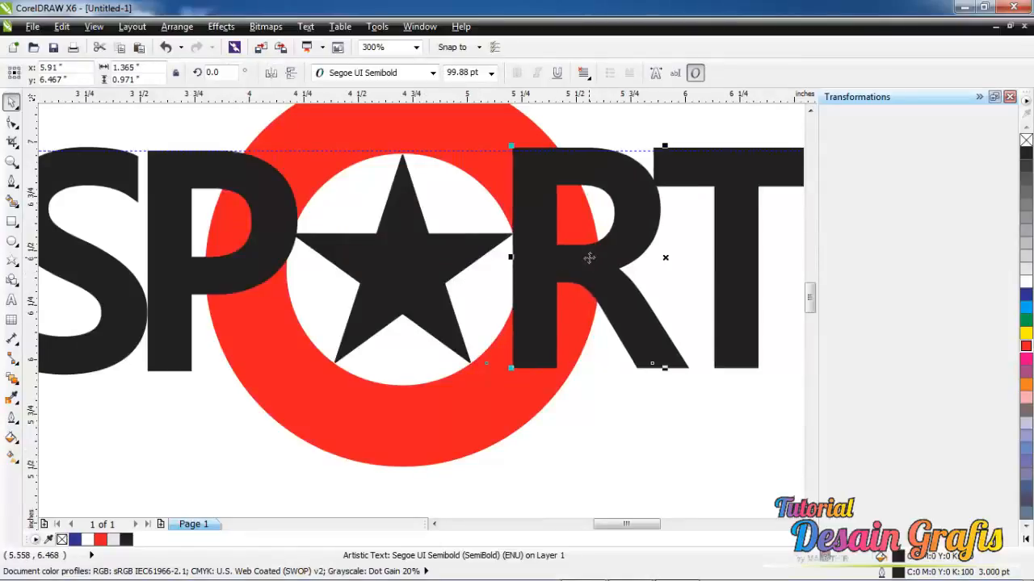
pyautogui.click(222, 278)
pyautogui.press('Left')
pyautogui.press('Left')
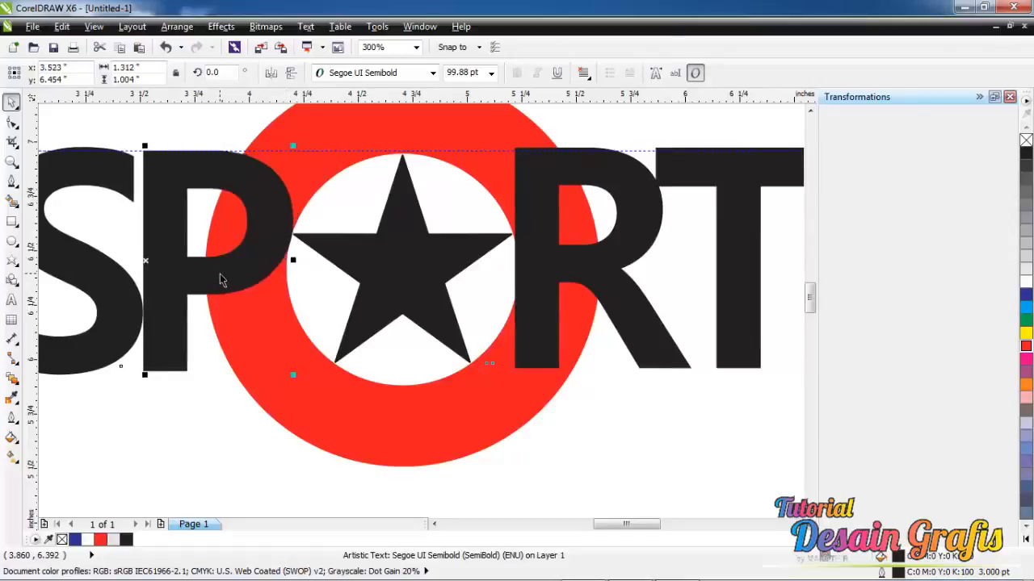
pyautogui.click(591, 462)
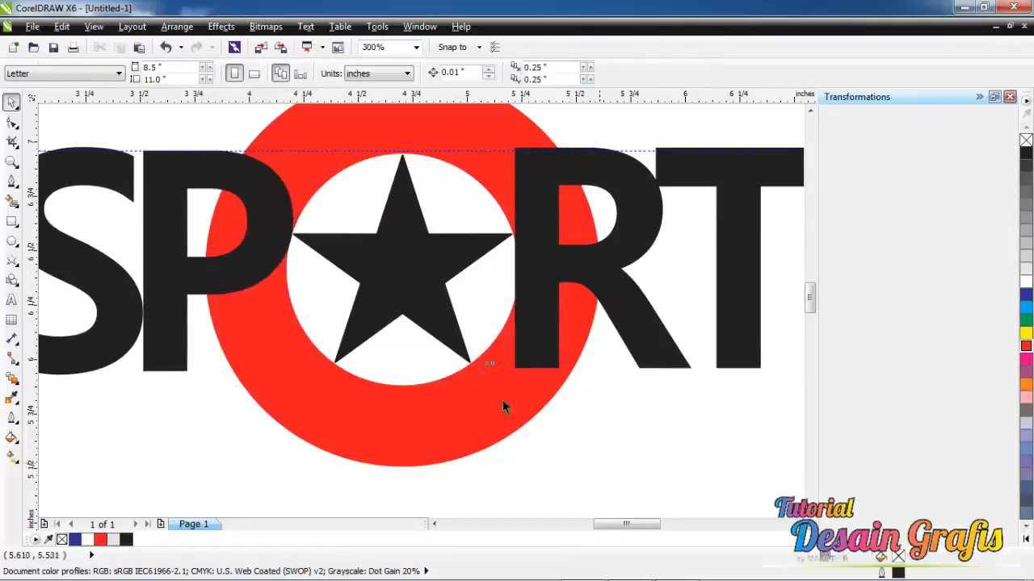
# Step: Convert the black star inside the ring to curves
pyautogui.scroll(2, 467, 283)
pyautogui.scroll(-1, 476, 282)
pyautogui.scroll(1, 459, 228)
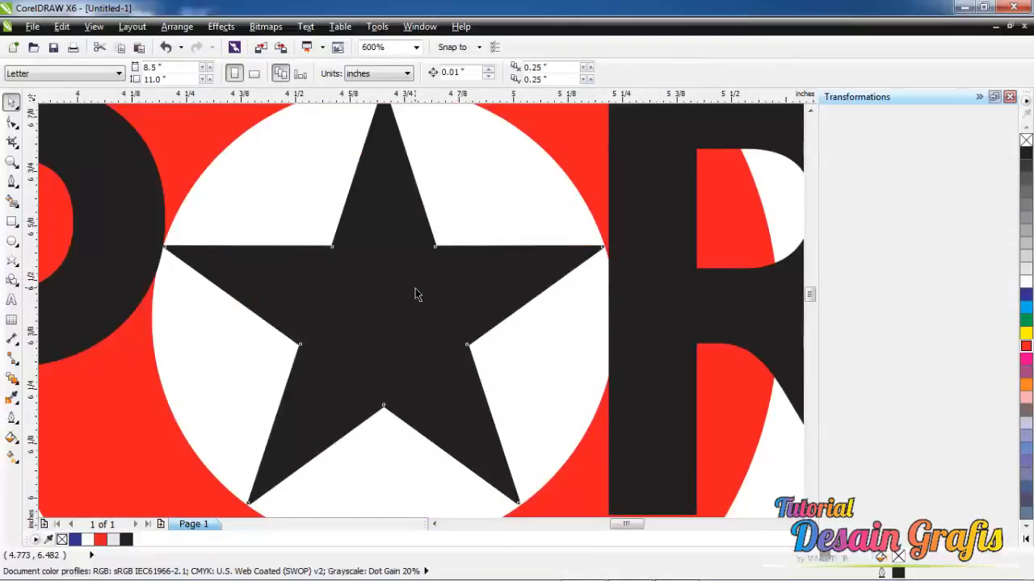
pyautogui.click(384, 303)
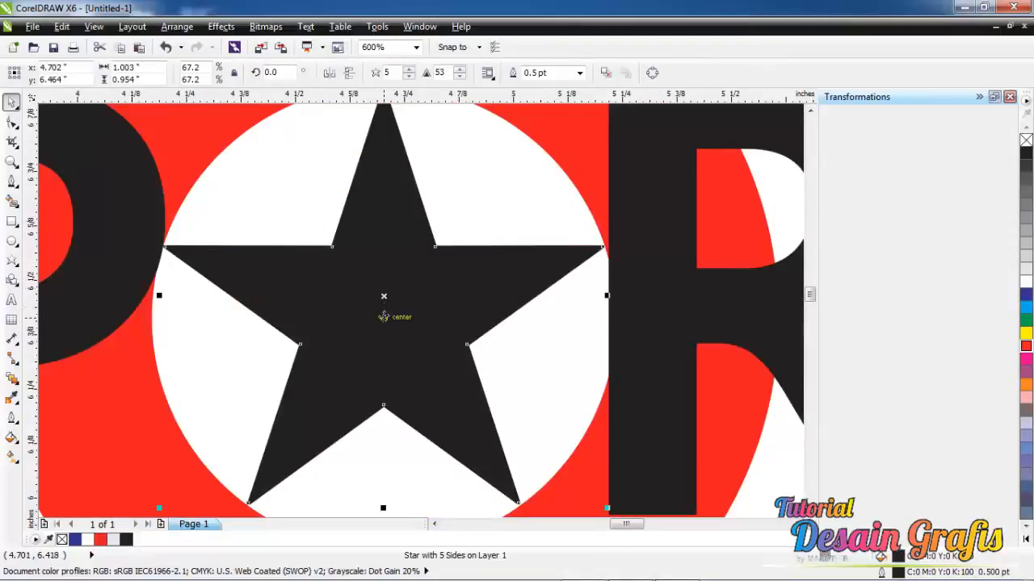
pyautogui.rightClick(384, 316)
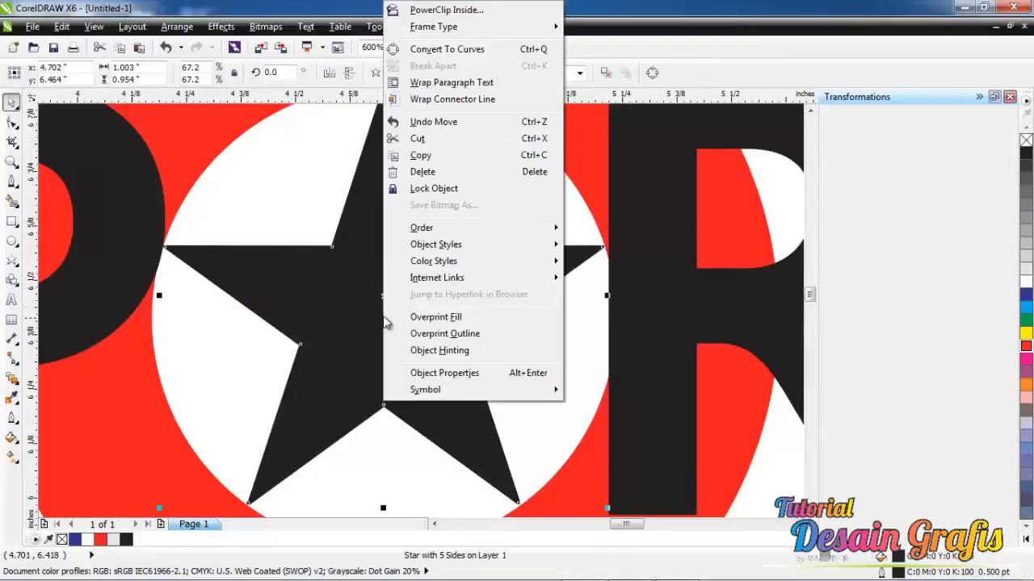
pyautogui.click(498, 51)
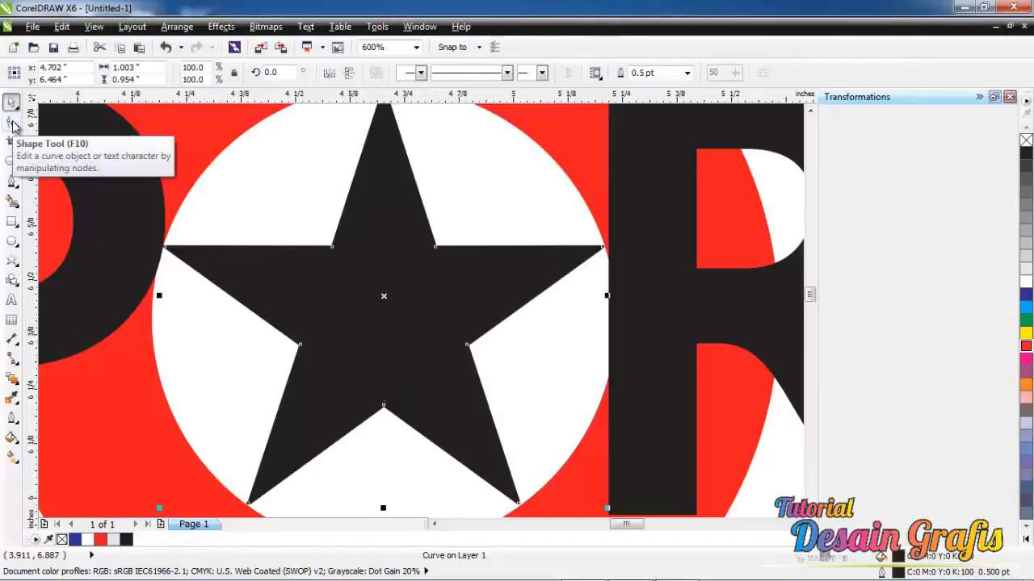
# Step: Add a node on the outer edge of the star's lower-left arm and move it onto the star's right tip
pyautogui.click(12, 122)
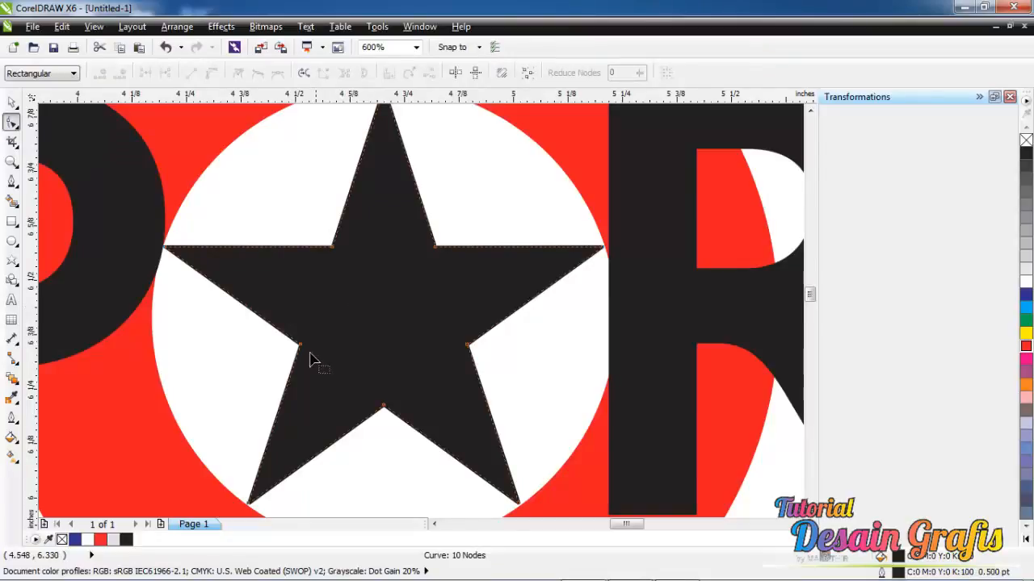
pyautogui.scroll(1, 363, 401)
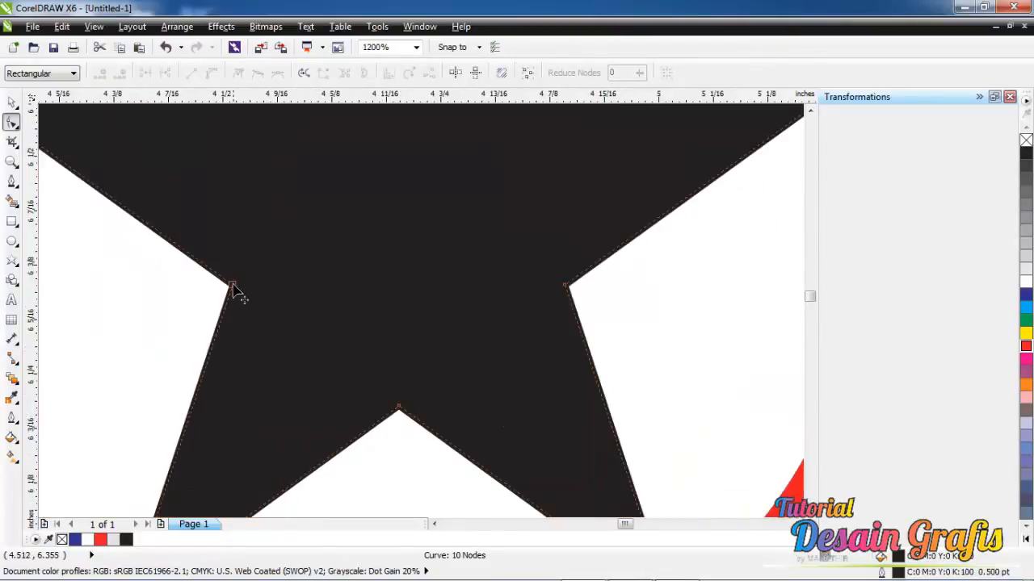
pyautogui.scroll(-1, 358, 411)
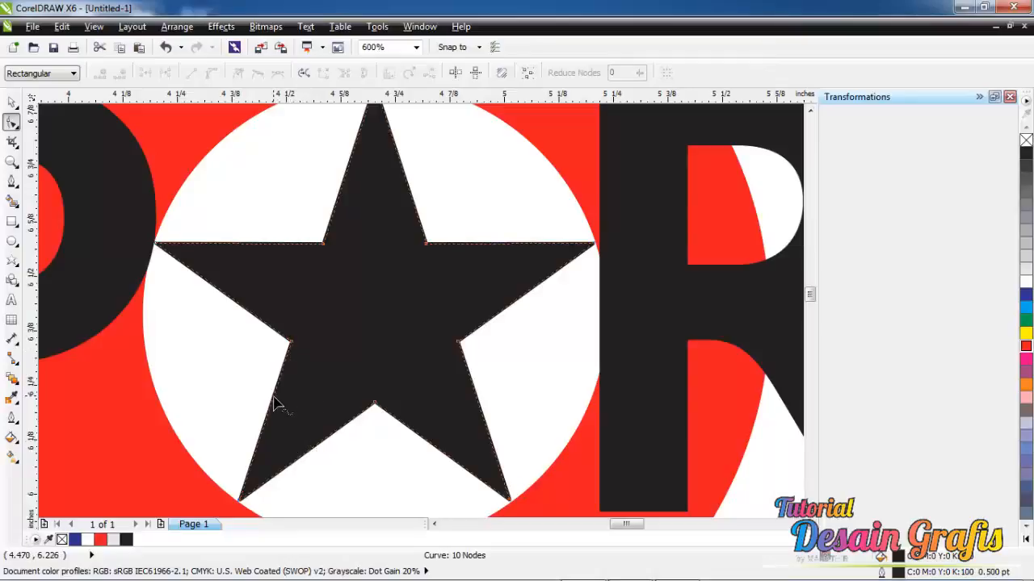
pyautogui.doubleClick(274, 403)
pyautogui.moveTo(273, 402); pyautogui.dragTo(594, 250)
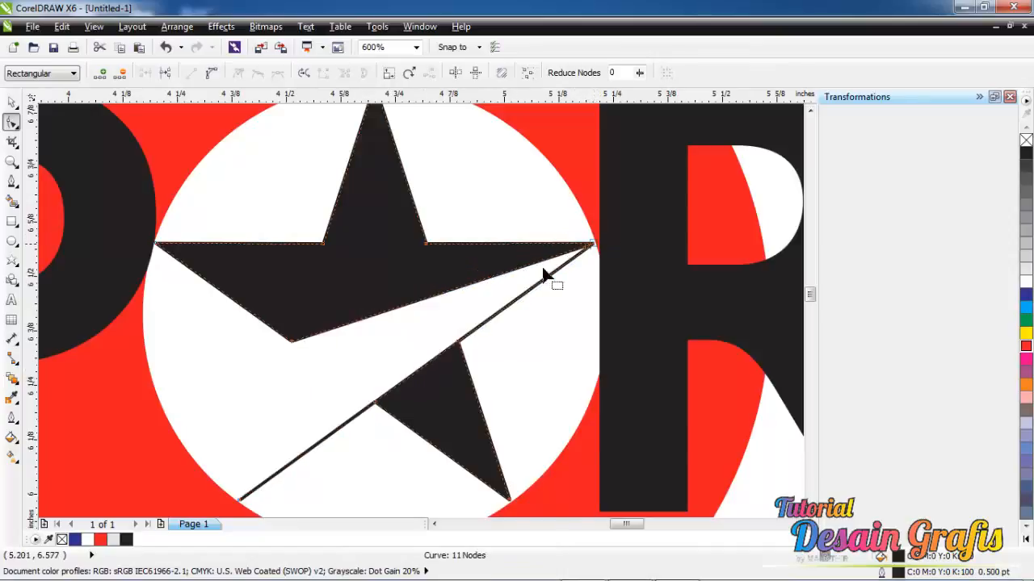
# Step: Convert both long edges of the slash through the star to curves, bend them slightly upward, and deselect the star
pyautogui.rightClick(412, 386)
pyautogui.click(503, 192)
pyautogui.moveTo(415, 377); pyautogui.dragTo(402, 350)
pyautogui.rightClick(385, 314)
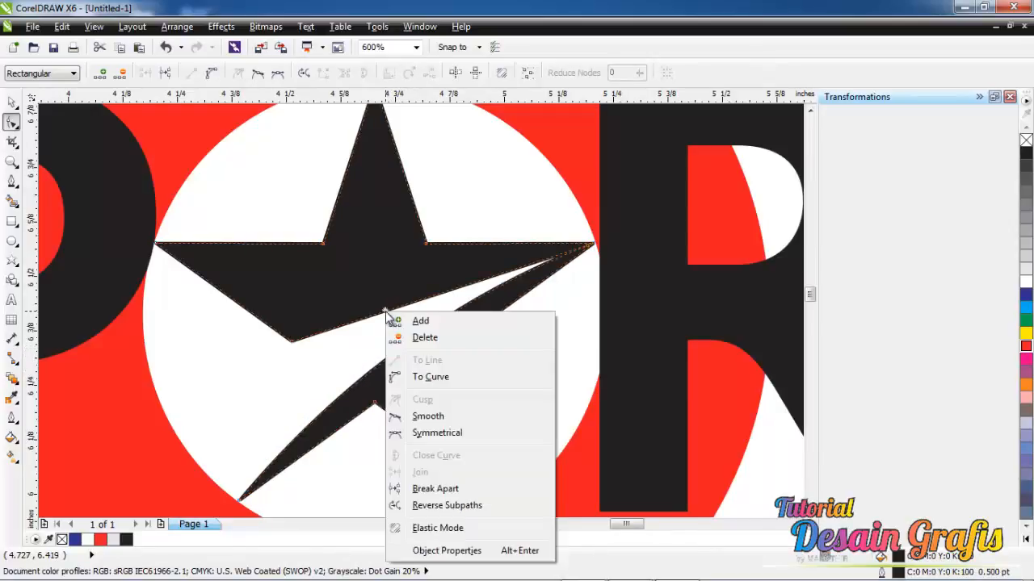
pyautogui.click(436, 378)
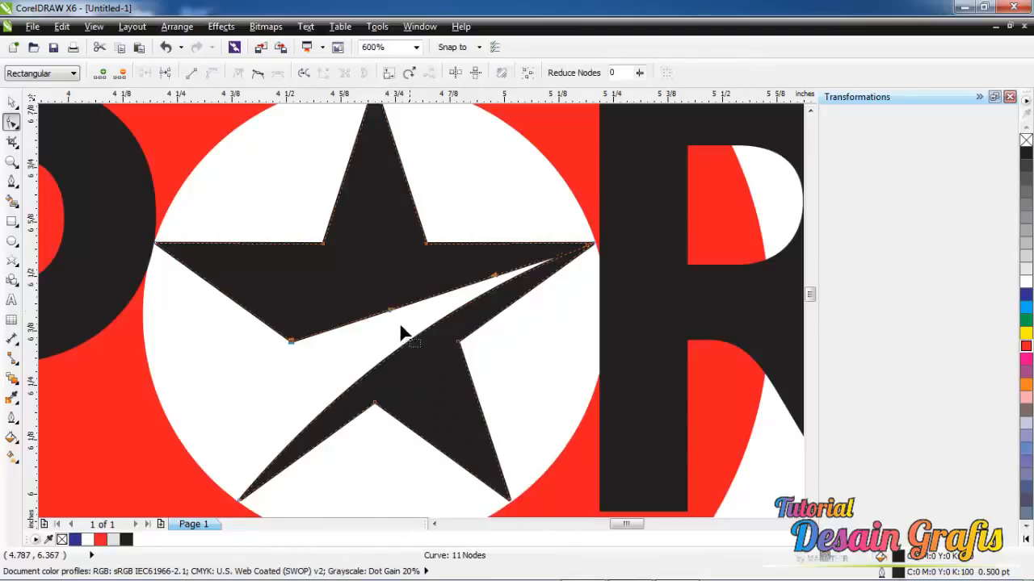
pyautogui.moveTo(424, 305); pyautogui.dragTo(433, 288)
pyautogui.scroll(-2, 432, 290)
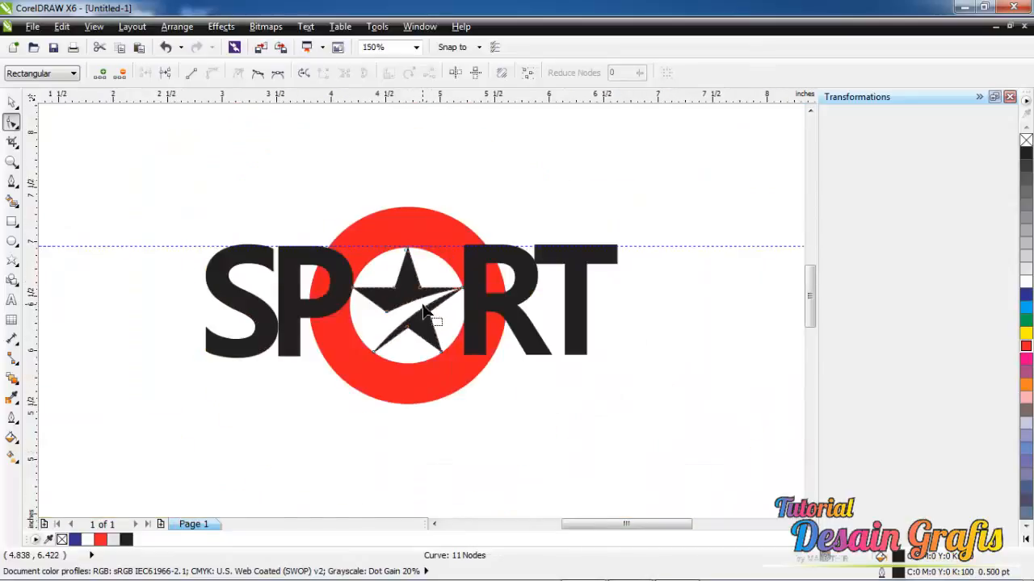
pyautogui.click(12, 103)
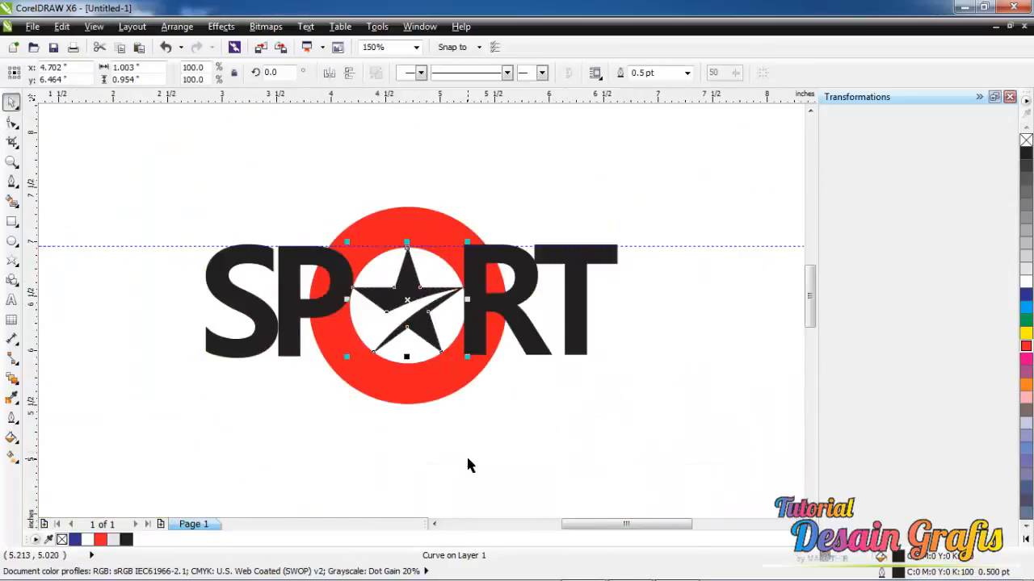
pyautogui.click(478, 439)
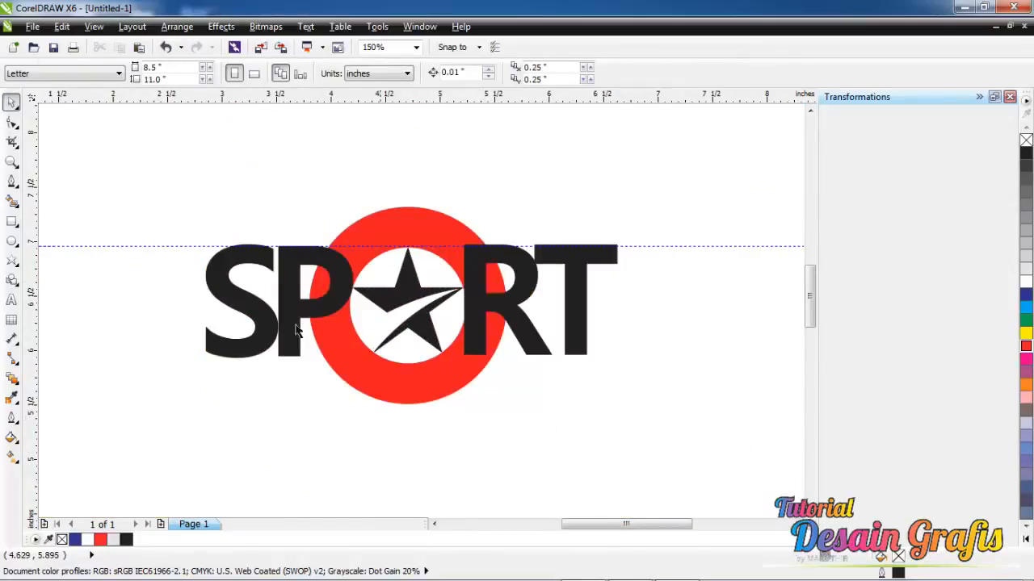
# Step: Add the text STAR above the wordmark and set its font to Segoe UI Semibold
pyautogui.click(12, 300)
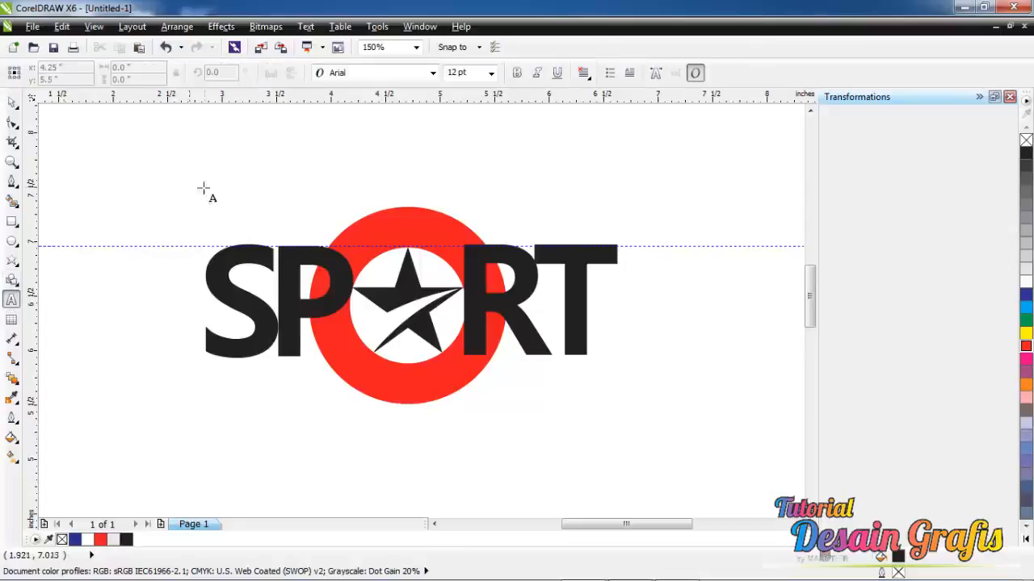
pyautogui.click(286, 195)
pyautogui.write('STAR')
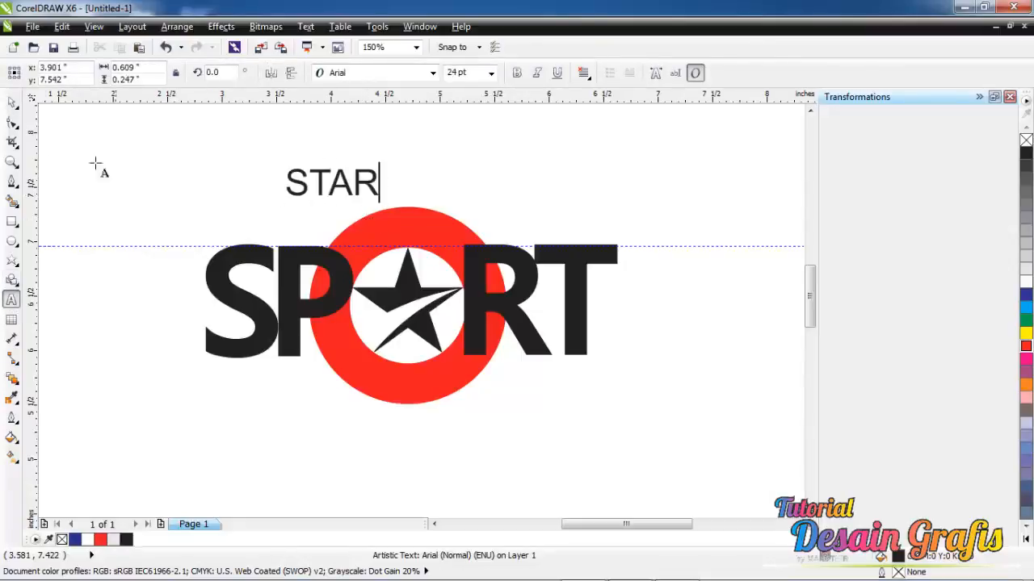
pyautogui.click(12, 103)
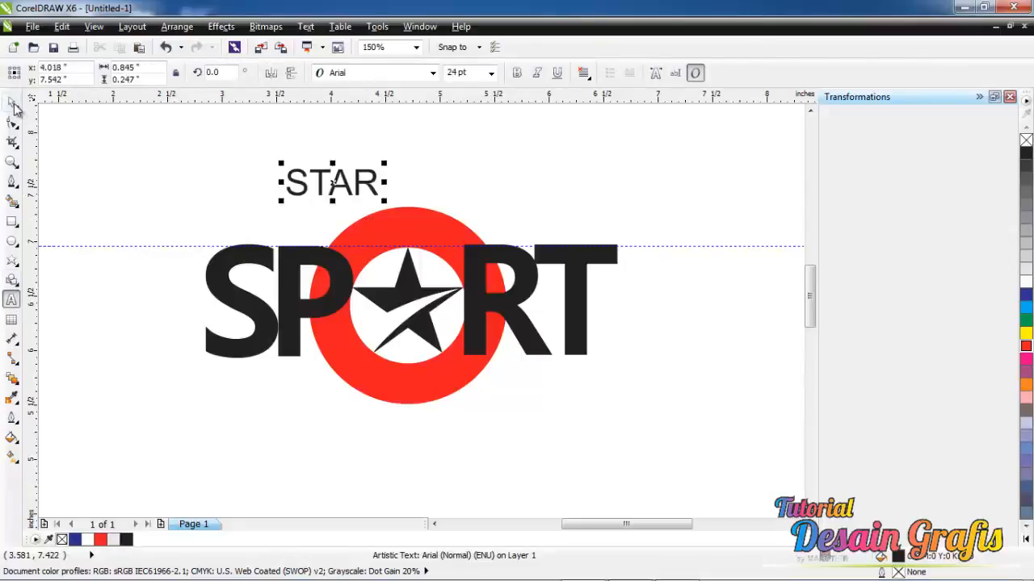
pyautogui.click(386, 72)
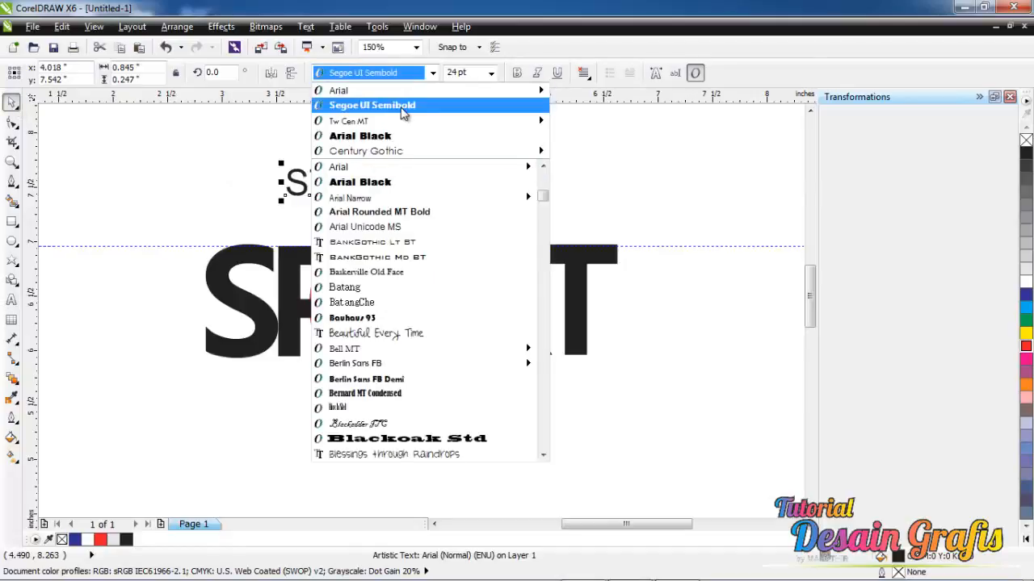
pyautogui.click(408, 108)
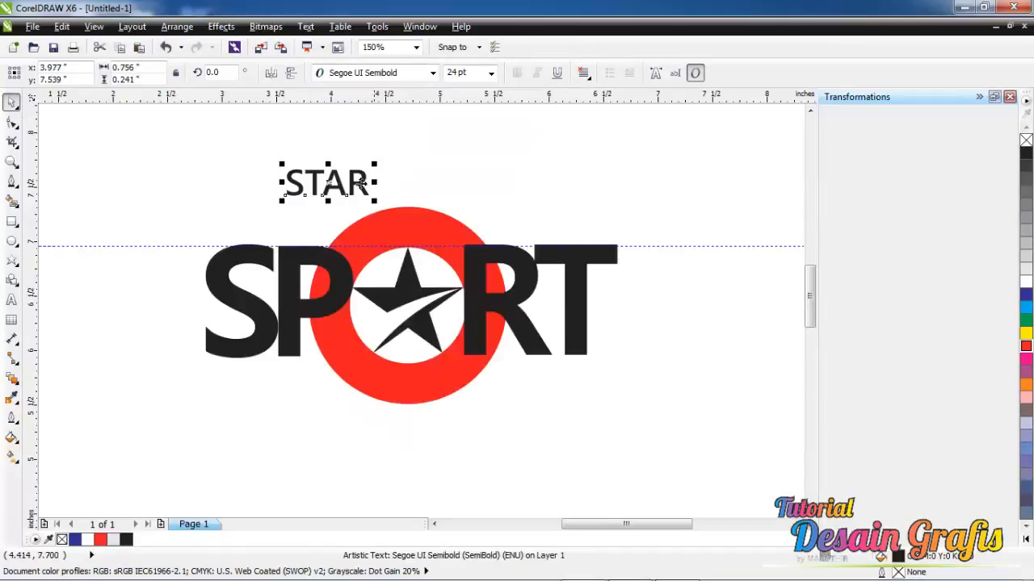
# Step: Enlarge the STAR text to about 1.73 inches wide and centre it above the star, overlapping the ring's upper part
pyautogui.moveTo(363, 207); pyautogui.dragTo(491, 175)
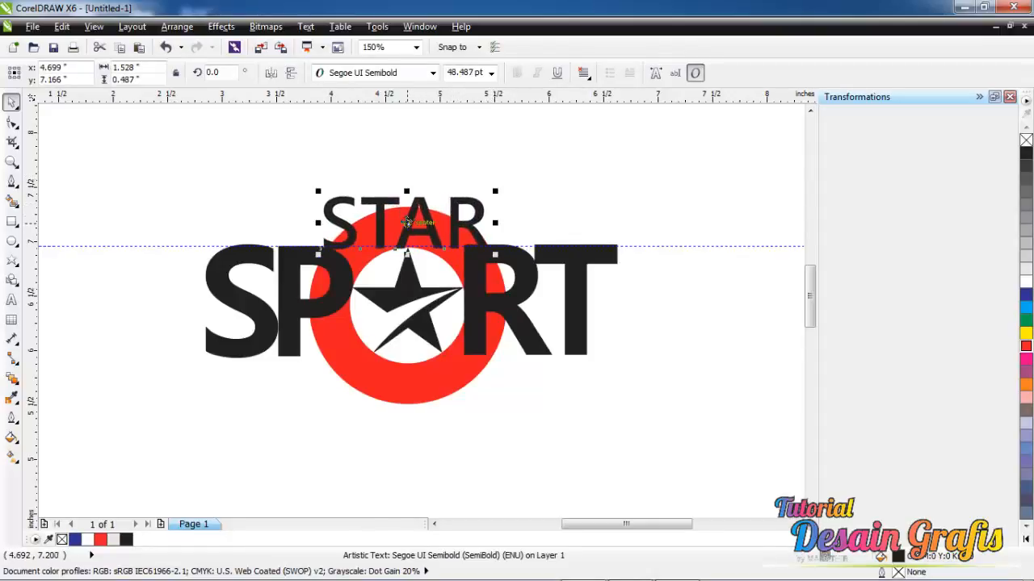
pyautogui.moveTo(408, 223)
pyautogui.mouseDown()
pyautogui.moveTo(409, 195)
pyautogui.moveTo(408, 206)
pyautogui.mouseUp()
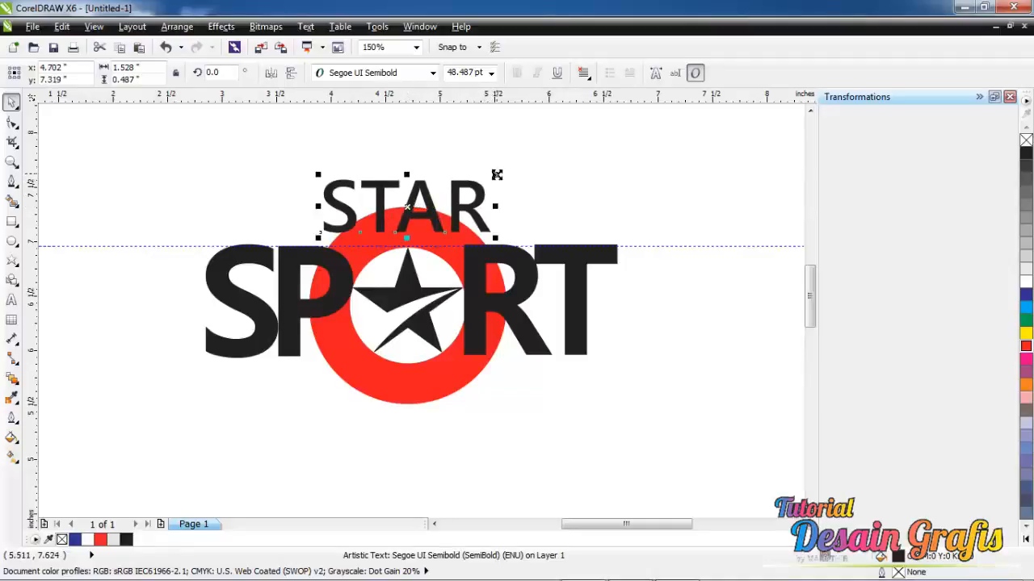
pyautogui.moveTo(495, 175); pyautogui.dragTo(504, 172)
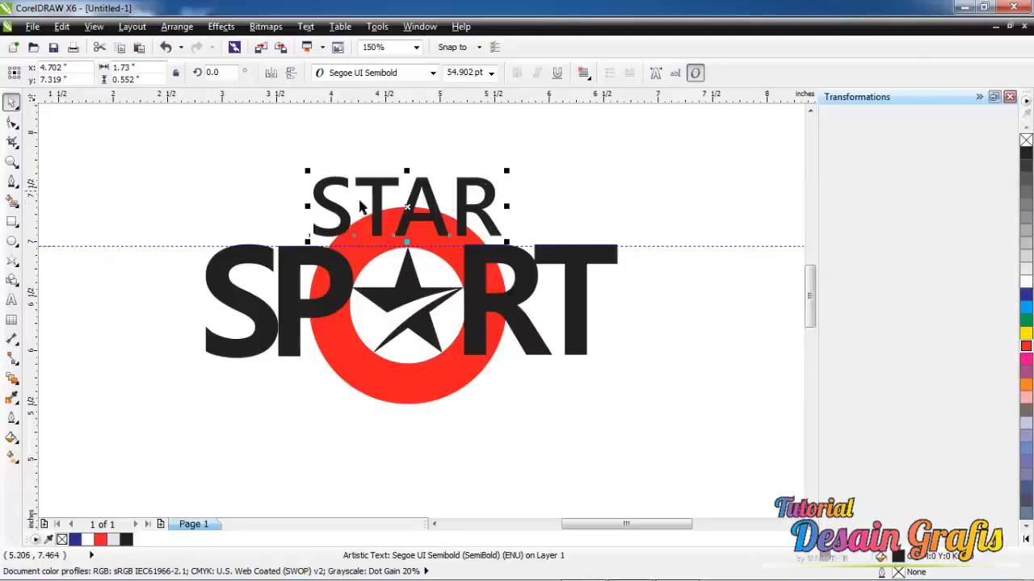
# Step: Widen the letter spacing of the STAR text, then scale it down proportionally to about 1.67 inches wide
pyautogui.click(11, 125)
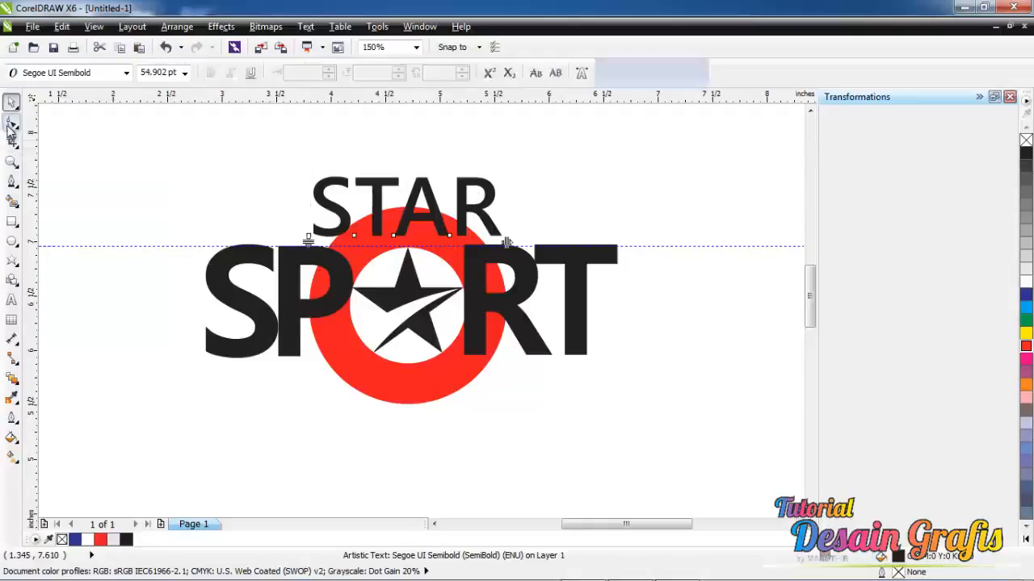
pyautogui.moveTo(508, 242); pyautogui.dragTo(592, 241)
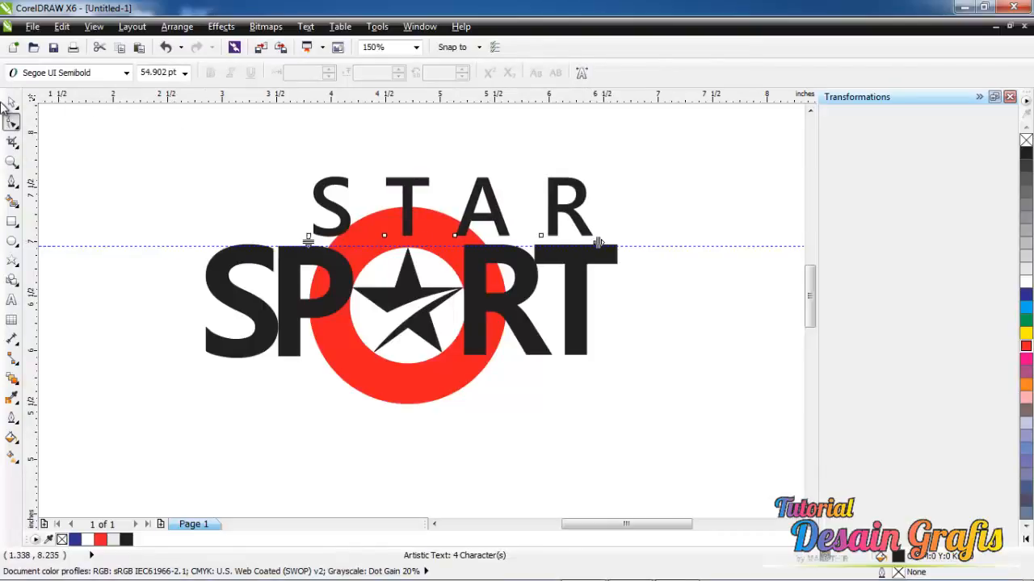
pyautogui.click(12, 103)
pyautogui.moveTo(598, 171); pyautogui.dragTo(541, 201)
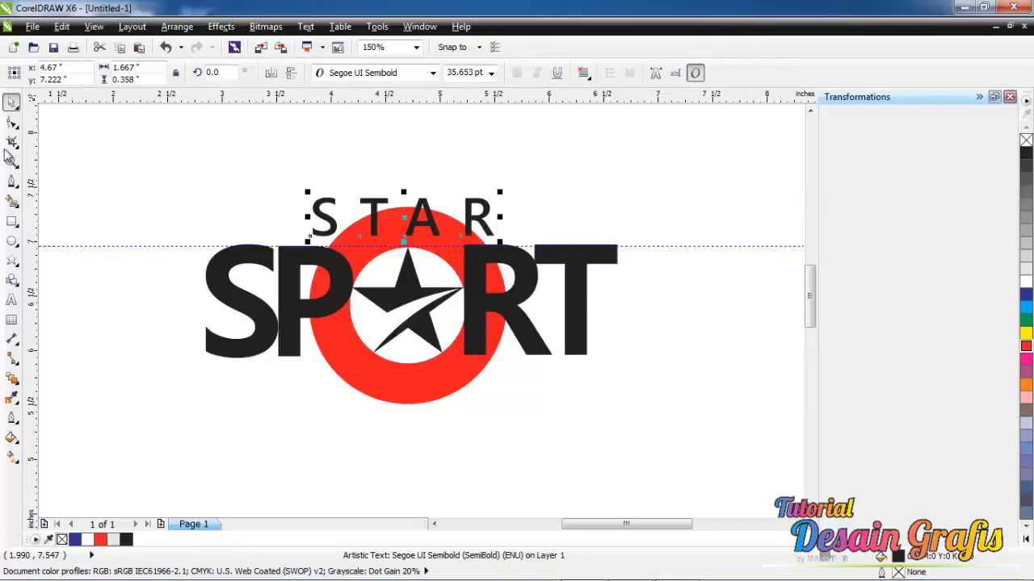
# Step: Spread the STAR letters to about 2.21 inches wide, then shrink the text to about 28.7 pt and recentre it above the star
pyautogui.click(12, 122)
pyautogui.moveTo(500, 242); pyautogui.dragTo(559, 242)
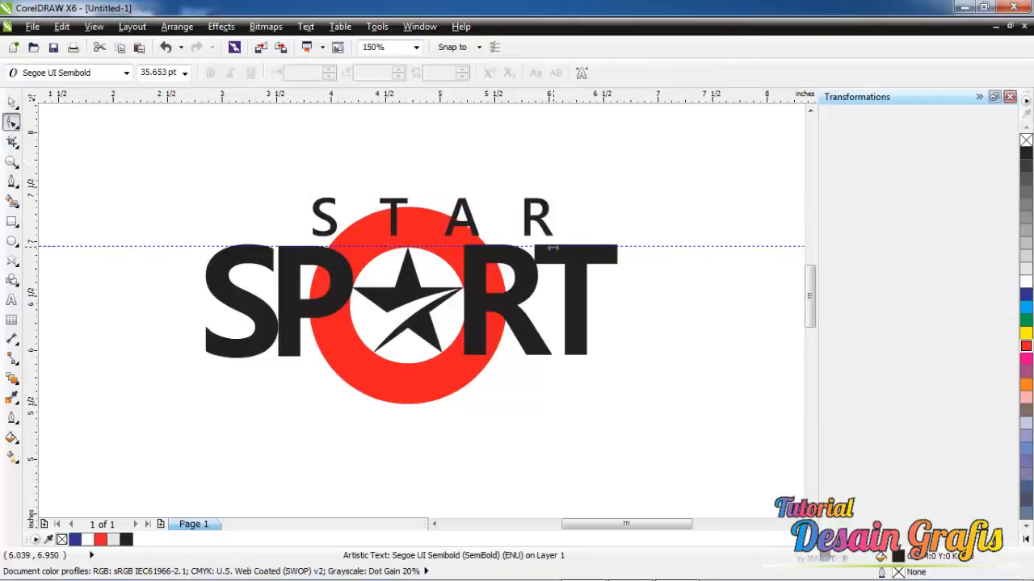
pyautogui.click(13, 101)
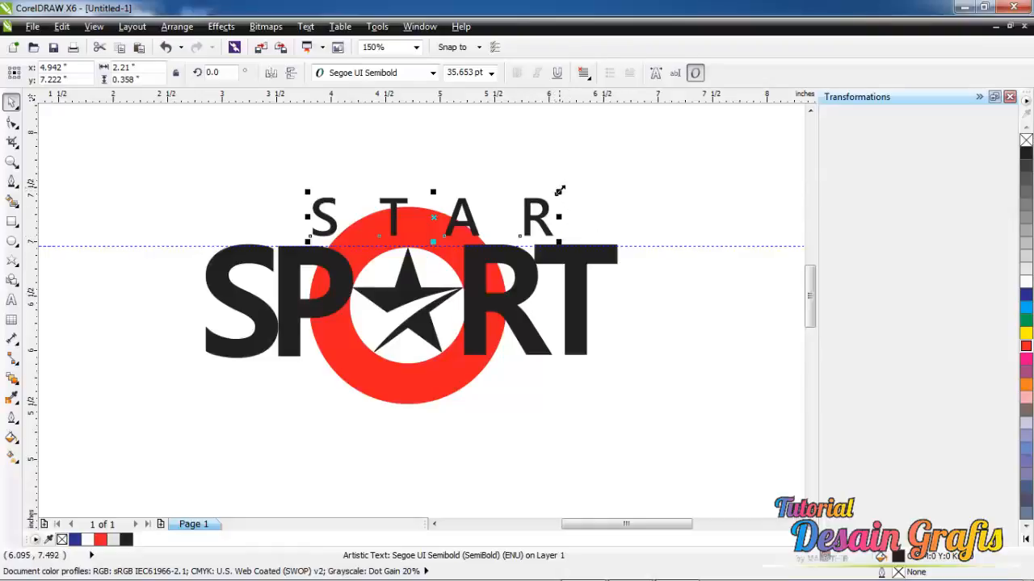
pyautogui.moveTo(559, 190); pyautogui.dragTo(548, 198)
pyautogui.moveTo(410, 218); pyautogui.dragTo(407, 206)
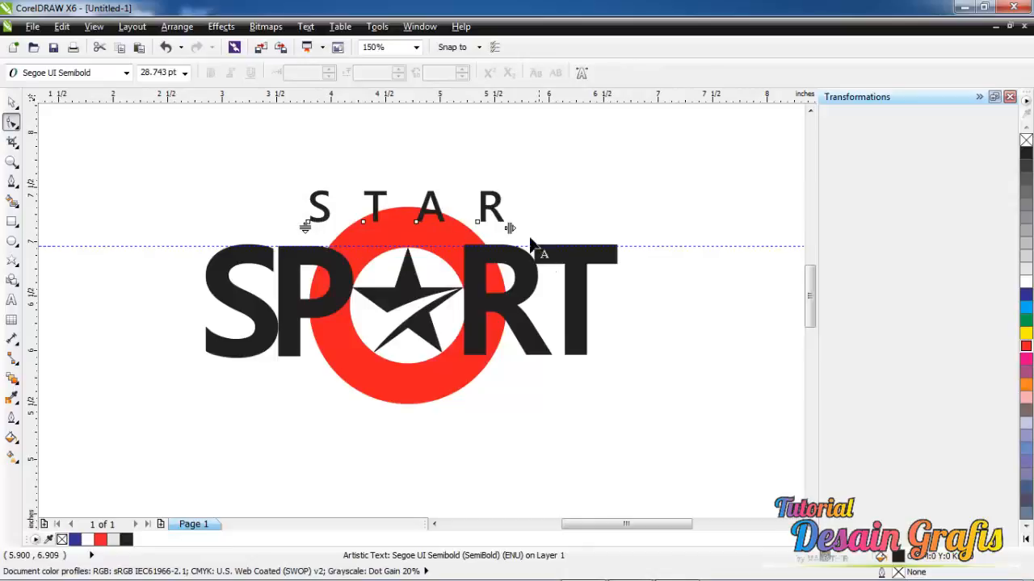
# Step: Spread the STAR letters further to about 2.35 inches wide, centre the text horizontally over the star, and deselect it
pyautogui.moveTo(509, 228); pyautogui.dragTo(568, 227)
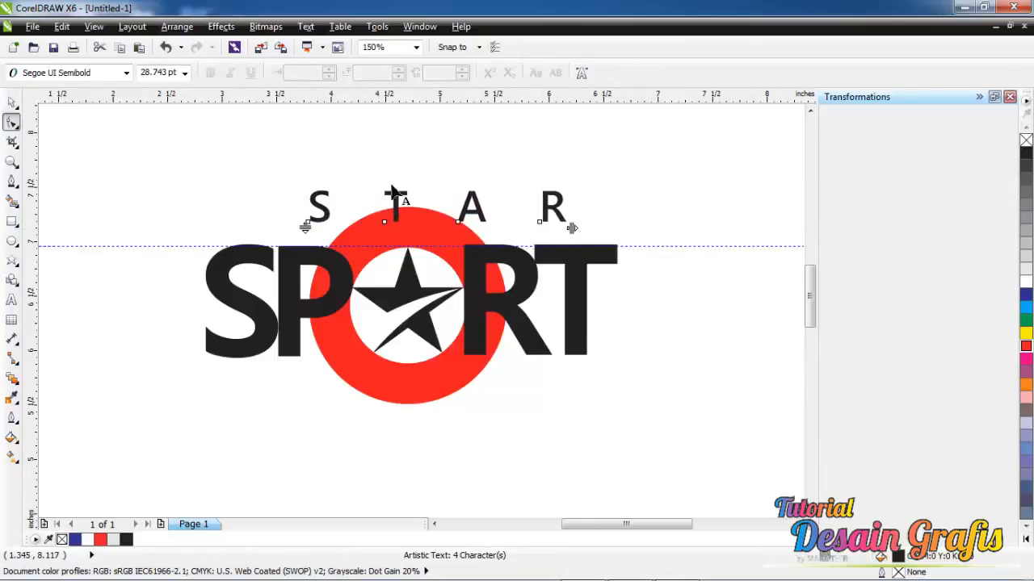
pyautogui.click(12, 102)
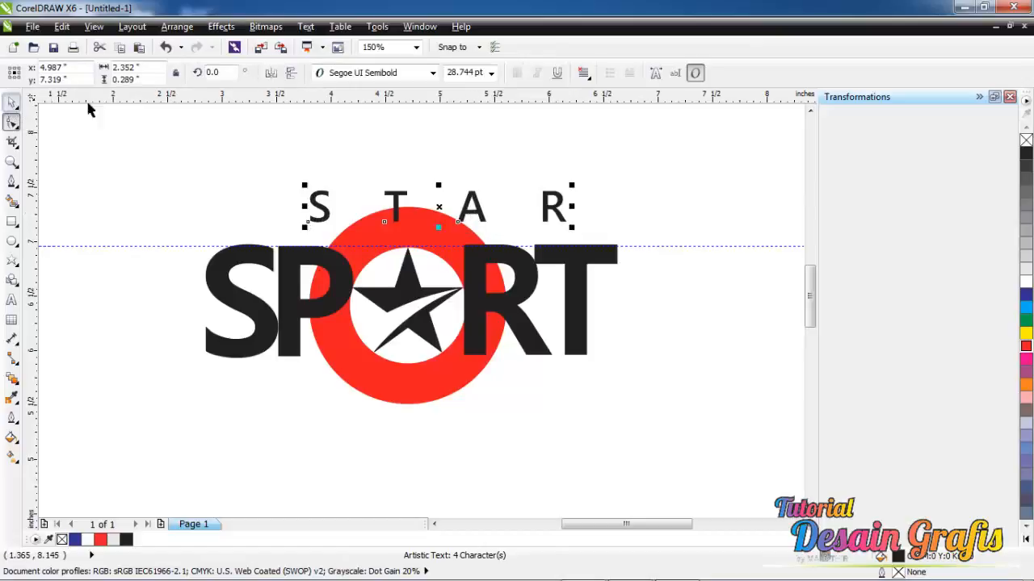
pyautogui.moveTo(439, 206); pyautogui.dragTo(407, 206)
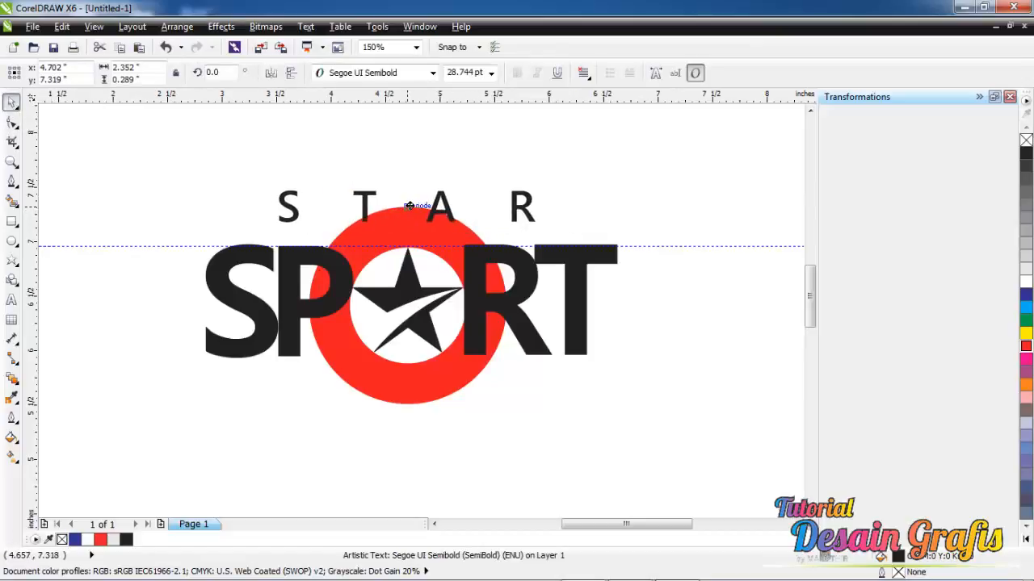
pyautogui.click(165, 222)
# Step: Delete the horizontal guideline running along the top of the SPORT wordmark
pyautogui.scroll(-2, 419, 341)
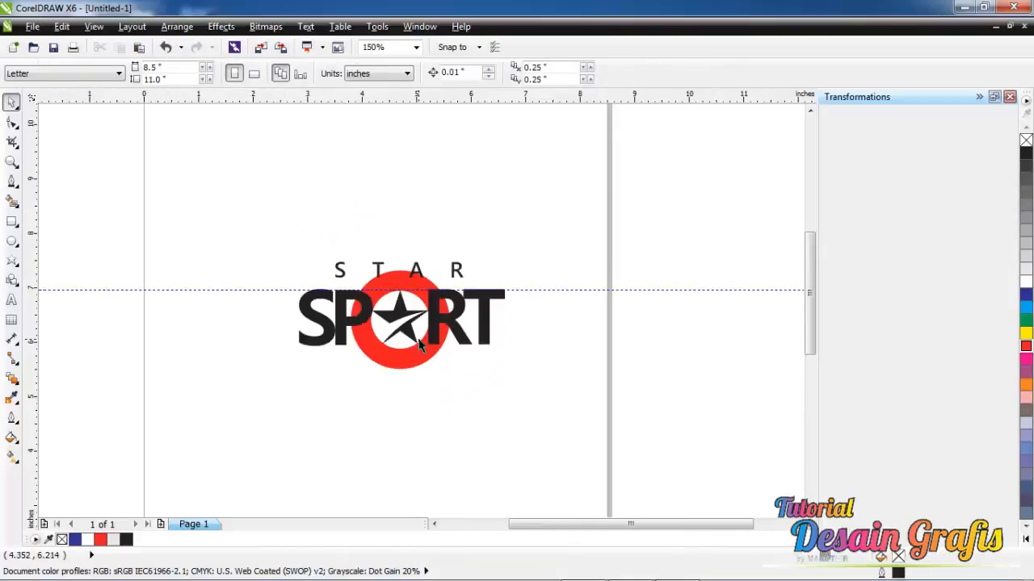
pyautogui.click(586, 289)
pyautogui.press('Delete')
# Step: Nudge the STAR text down about 0.05 inches, closer to the SPORT wordmark, and deselect it
pyautogui.scroll(2, 459, 270)
pyautogui.click(445, 289)
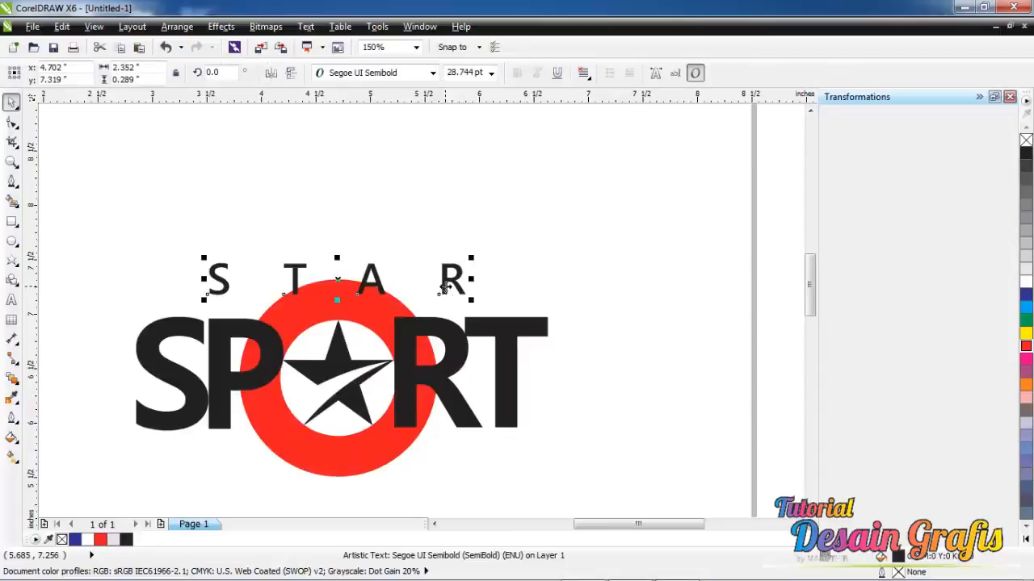
pyautogui.press('Down')
pyautogui.press('Down')
pyautogui.press('Down')
pyautogui.press('Down')
pyautogui.press('Up')
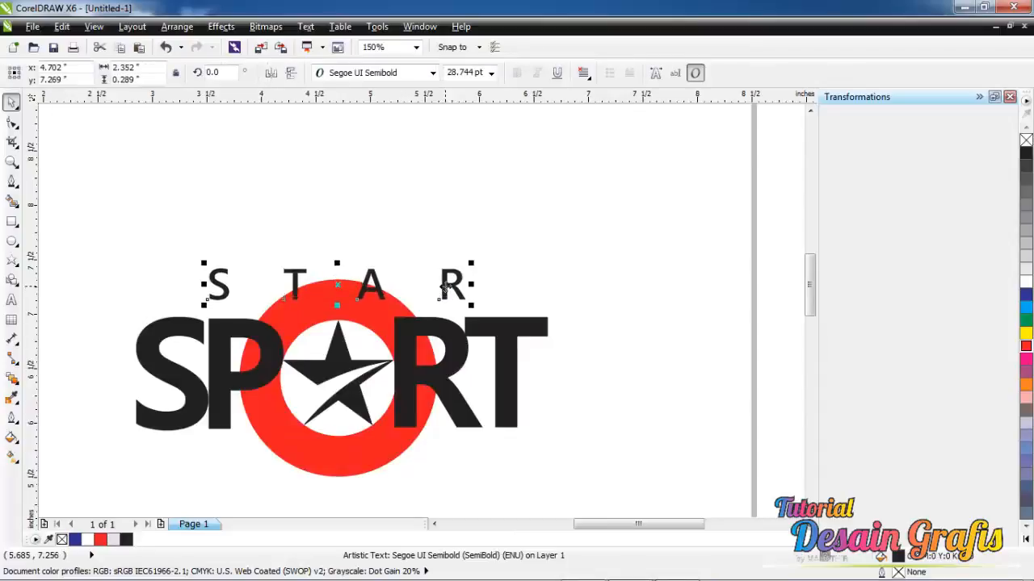
pyautogui.click(637, 411)
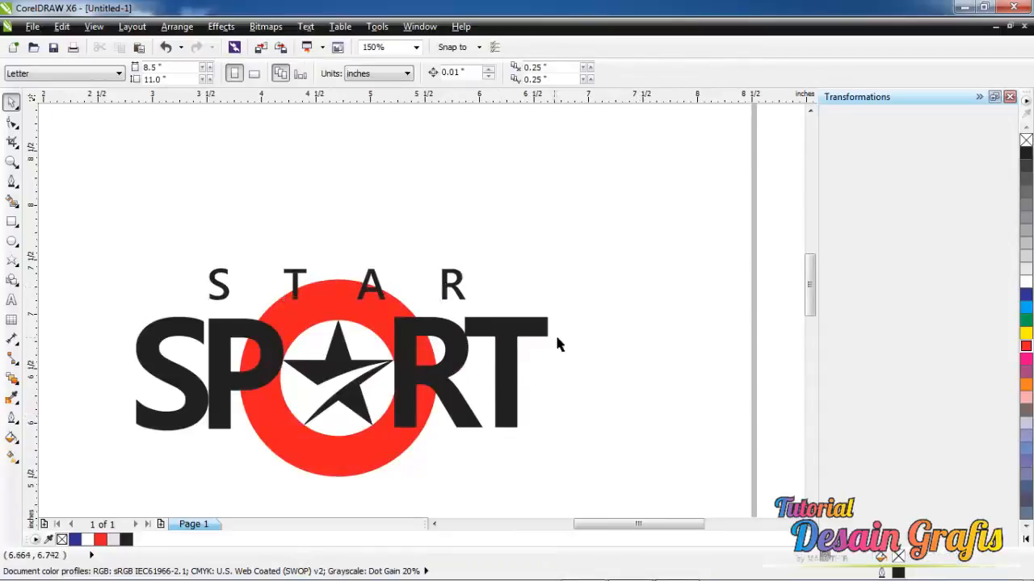